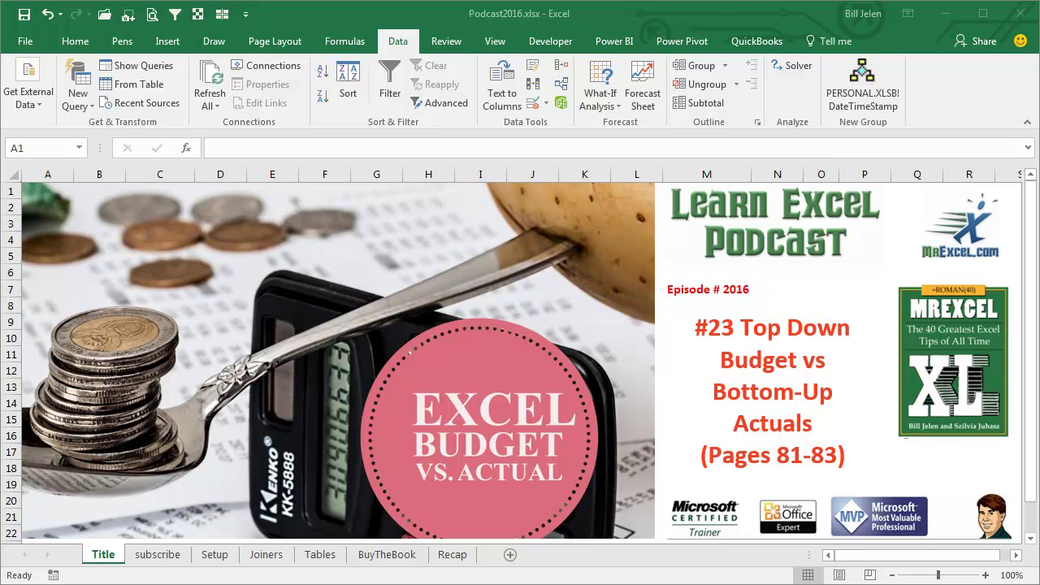
Switch from the title sheet to the subscribe sheet tab
left_click(158, 556)
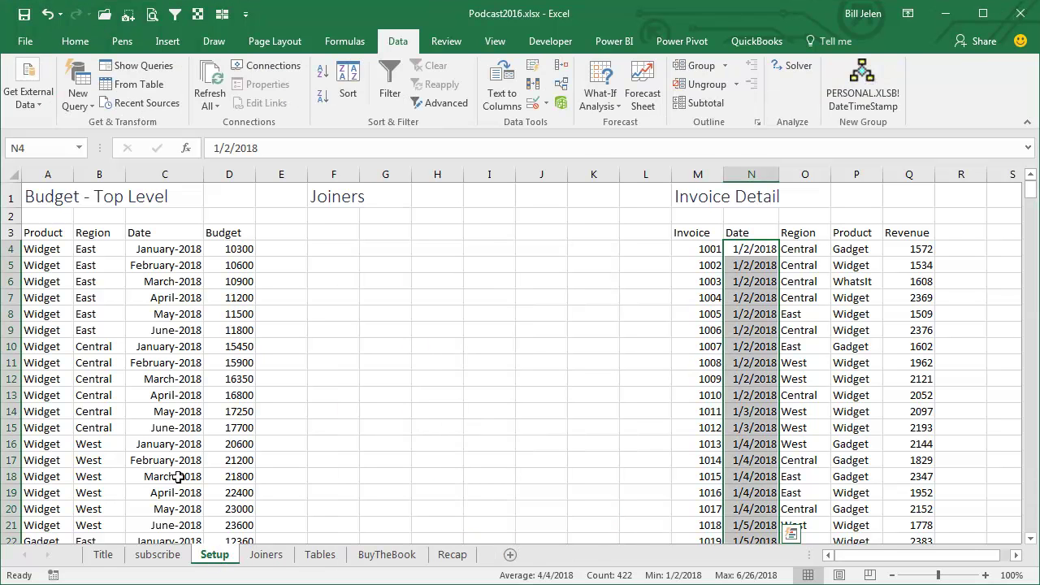
Check a budget month's date and the Budget and Revenue columns, then go to Joiners
left_click(161, 345)
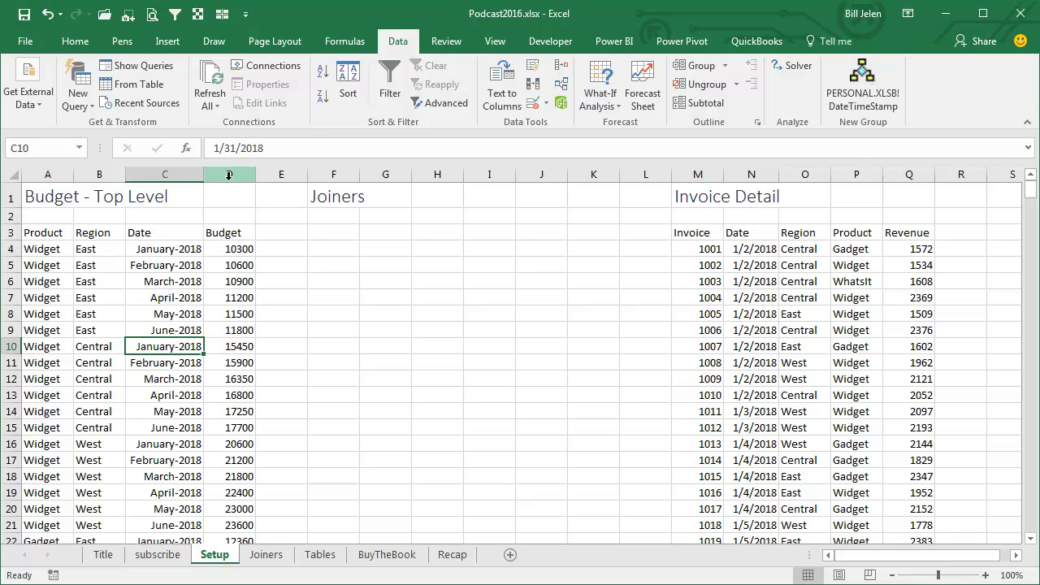
left_click(229, 175)
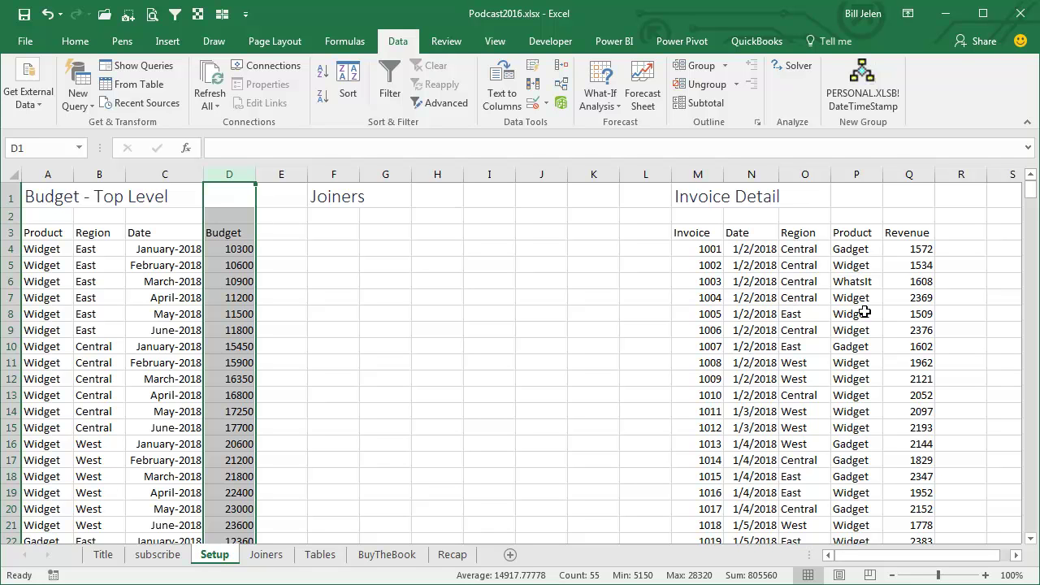
left_click(912, 174)
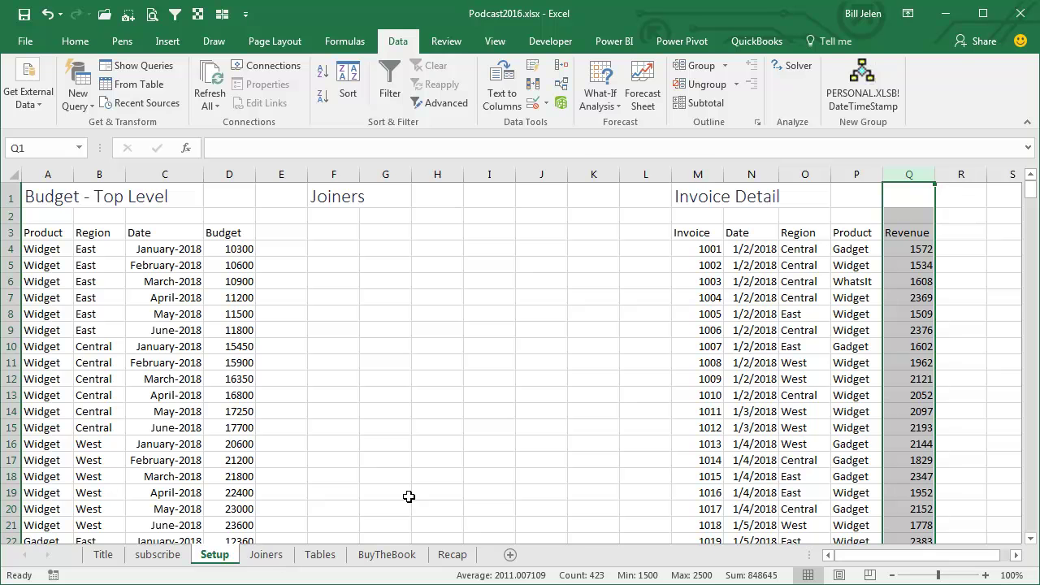
left_click(269, 555)
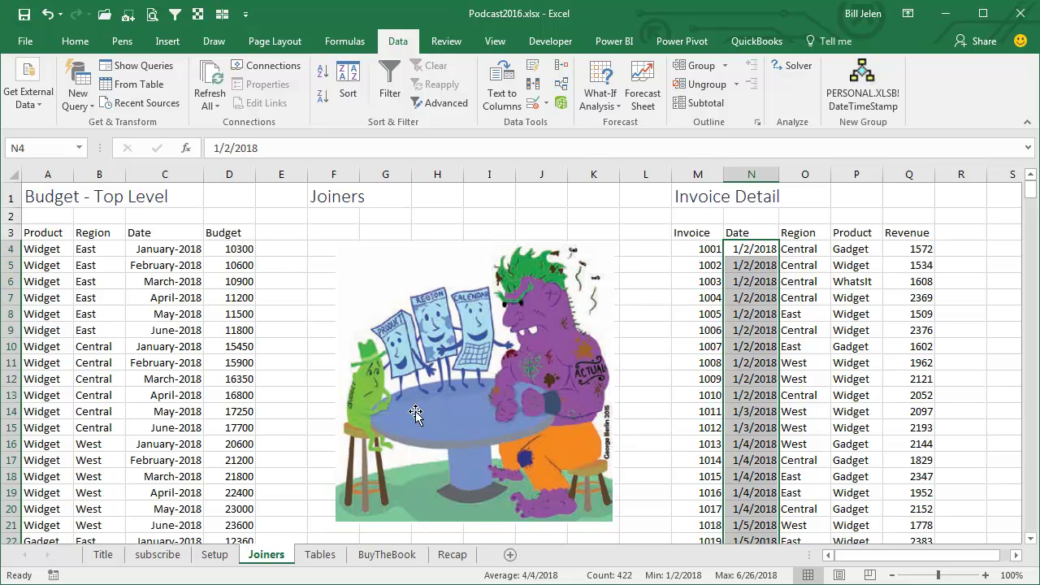
On the Tables sheet, copy Products to column F and remove duplicates, leaving Widget, Gadget, Whatsit
left_click(309, 557)
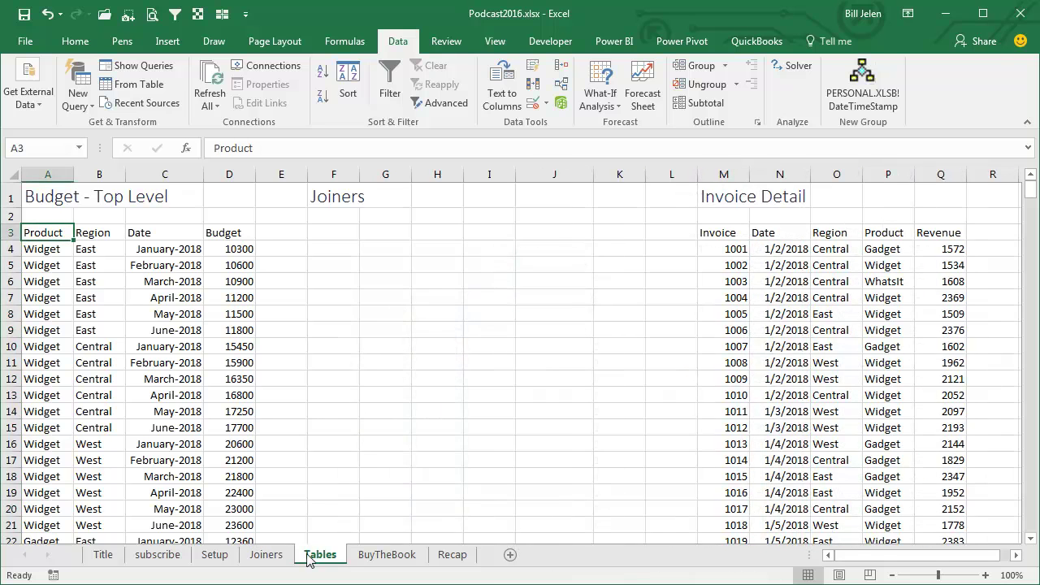
key("ctrl+shift+Down")
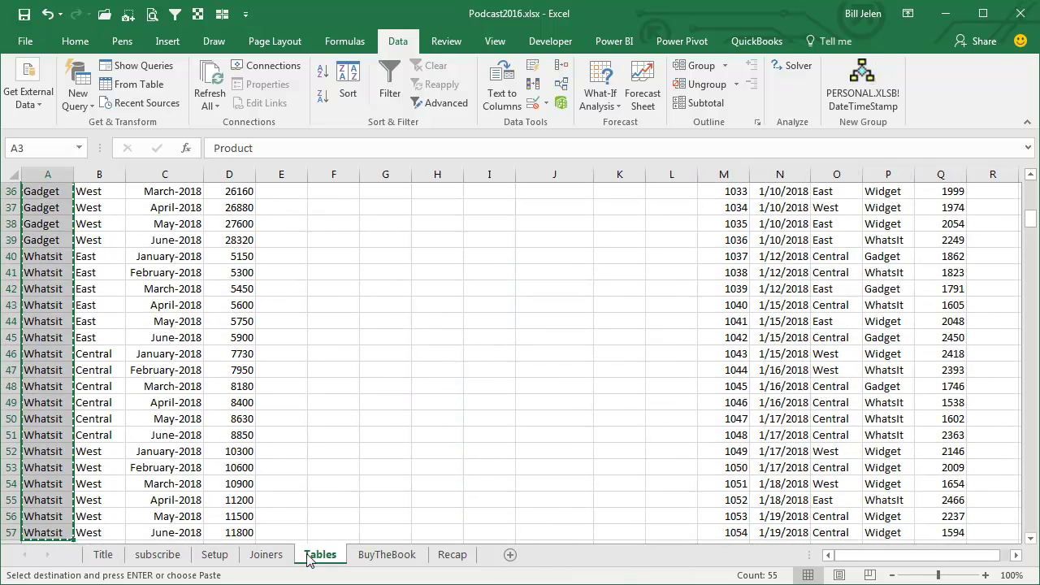
key("ctrl+c")
key("ctrl+Up")
key("Right")
key("Right")
key("Right")
key("Right")
key("Up")
key("Up")
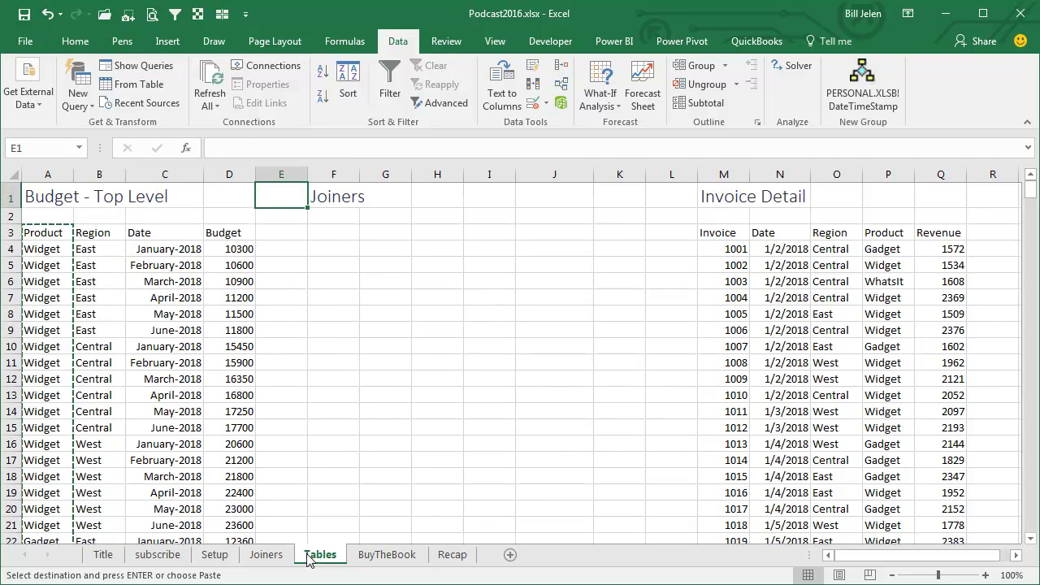
key("Down")
key("Down")
key("Right")
key("ctrl+v")
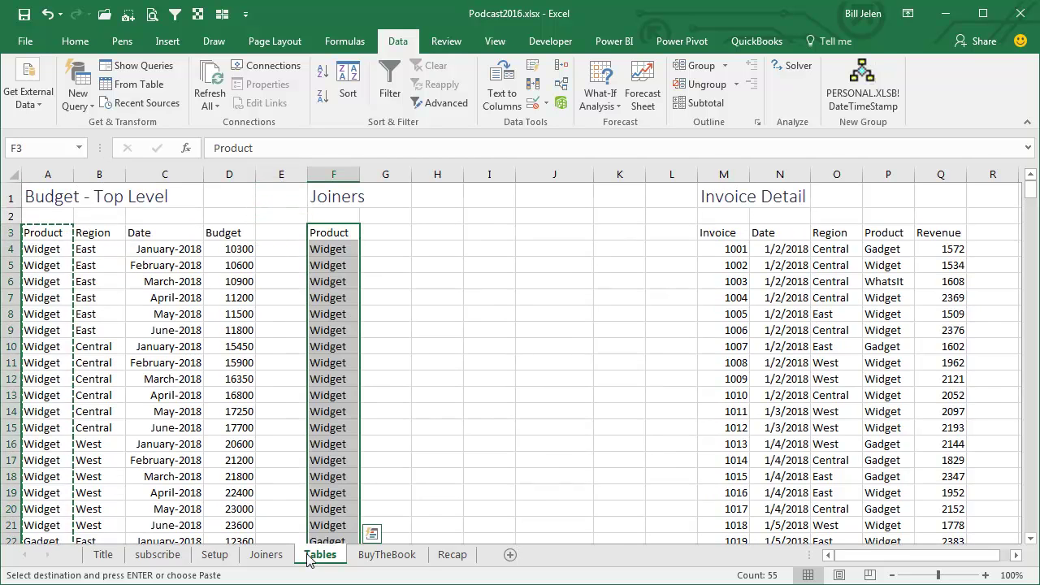
left_click(534, 91)
left_click(592, 364)
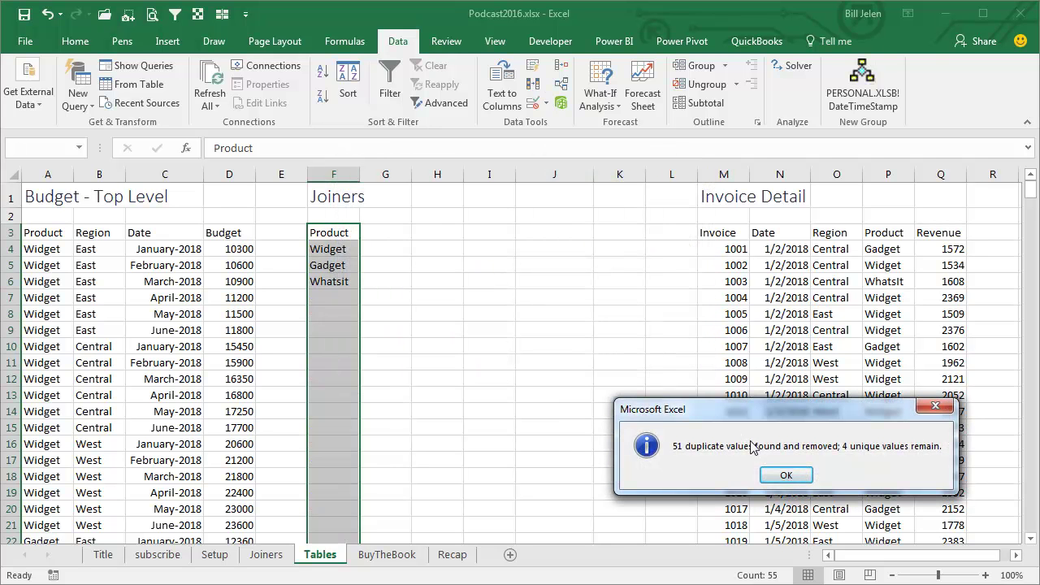
left_click(782, 475)
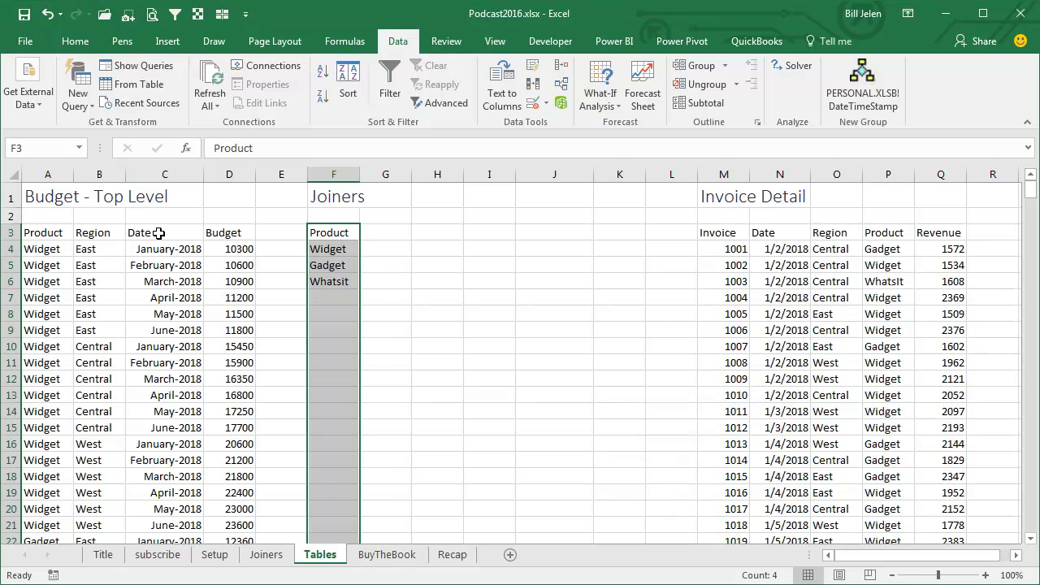
Copy Regions to column H and remove duplicates, leaving East, Central, West
left_click(100, 232)
key("ctrl+shift+Down")
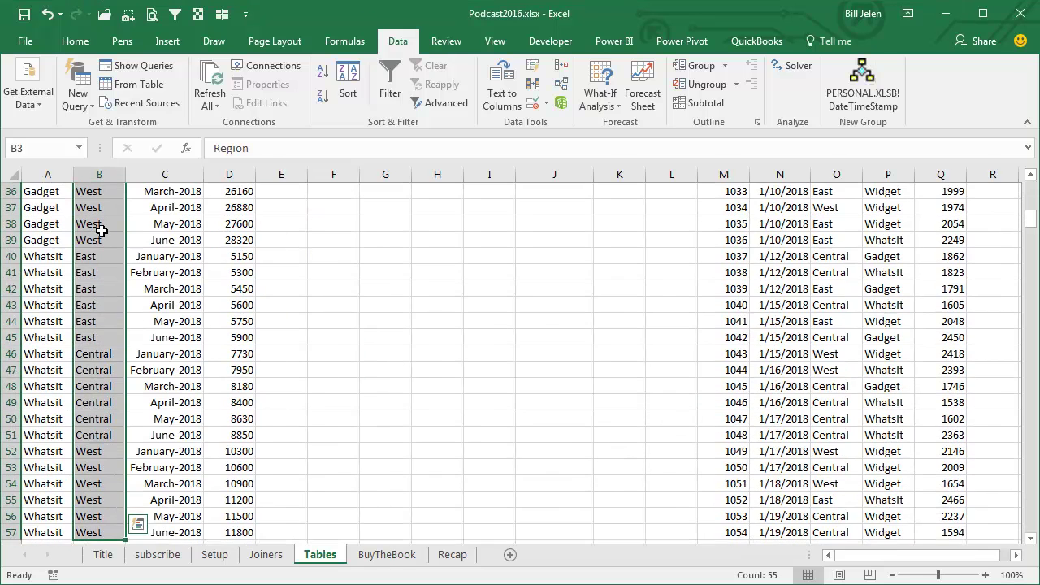
key("ctrl+c")
key("Right")
key("Right")
key("Right")
key("Right")
key("Right")
key("Right")
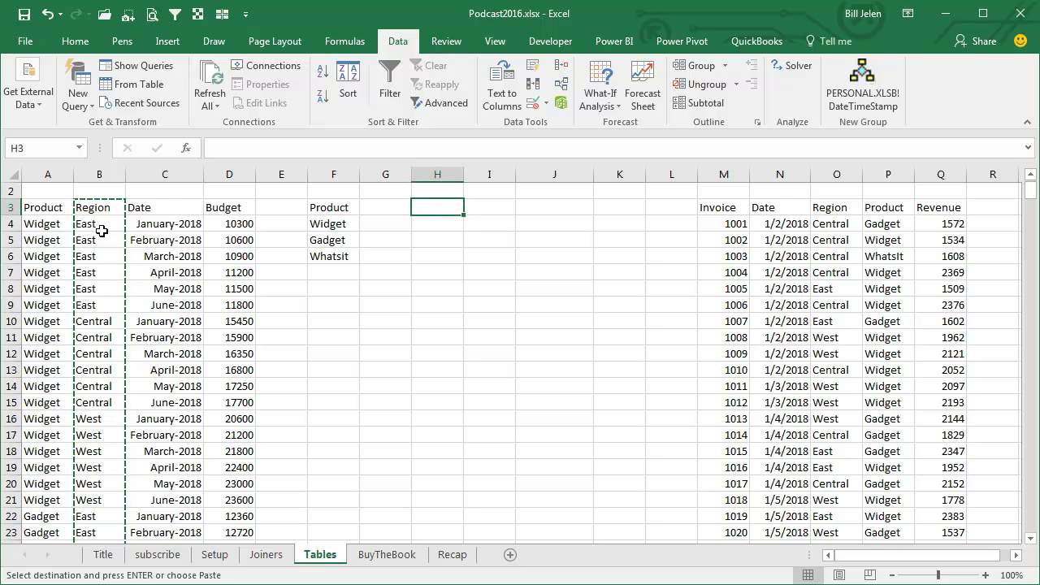
key("ctrl+v")
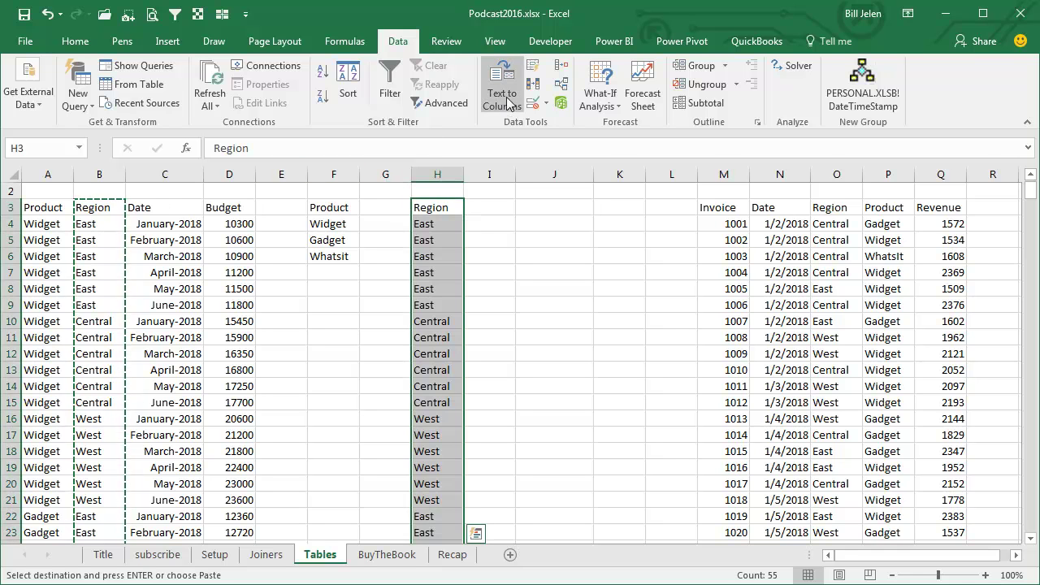
left_click(530, 84)
left_click(590, 364)
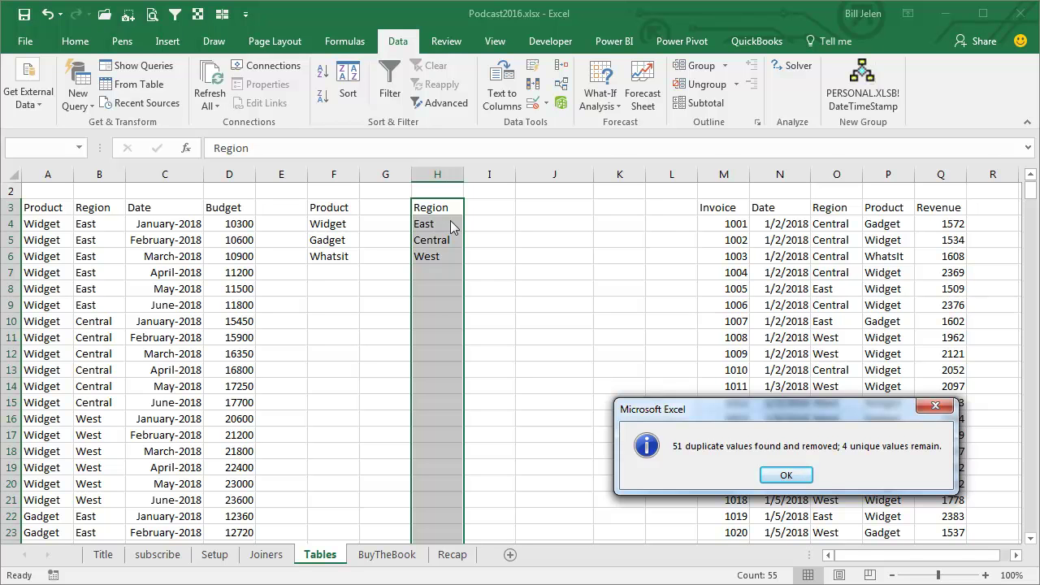
left_click(786, 476)
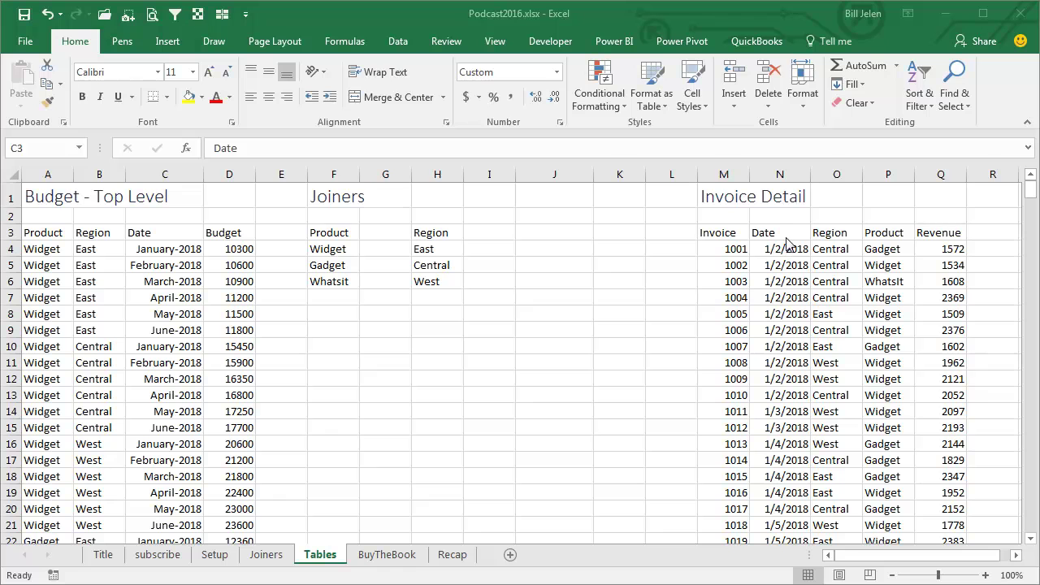
Copy the invoice dates N3:N425 into column J starting at J3
left_click(167, 250)
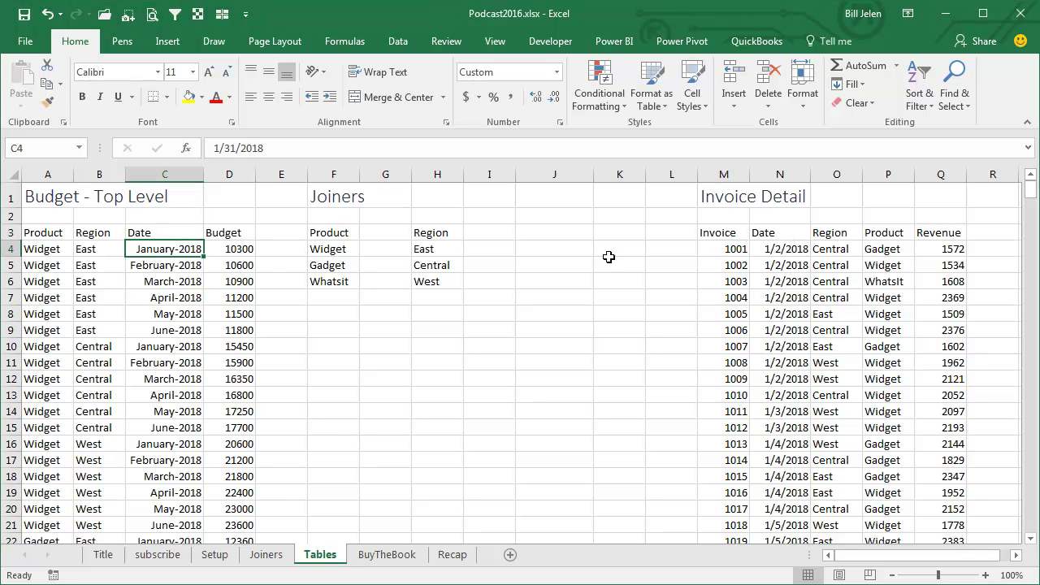
left_click(788, 250)
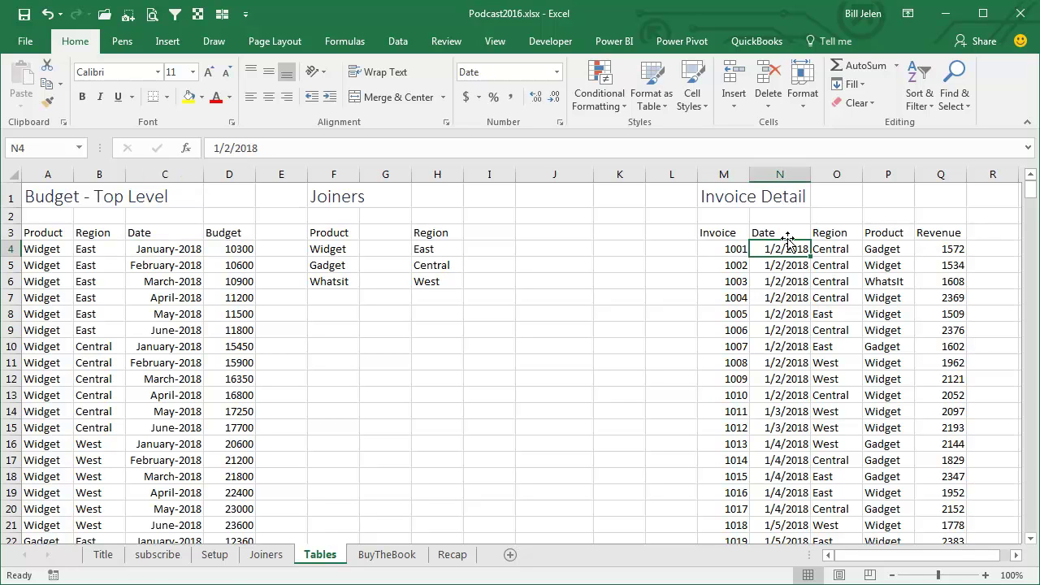
left_click(785, 237)
key("ctrl+shift+Down")
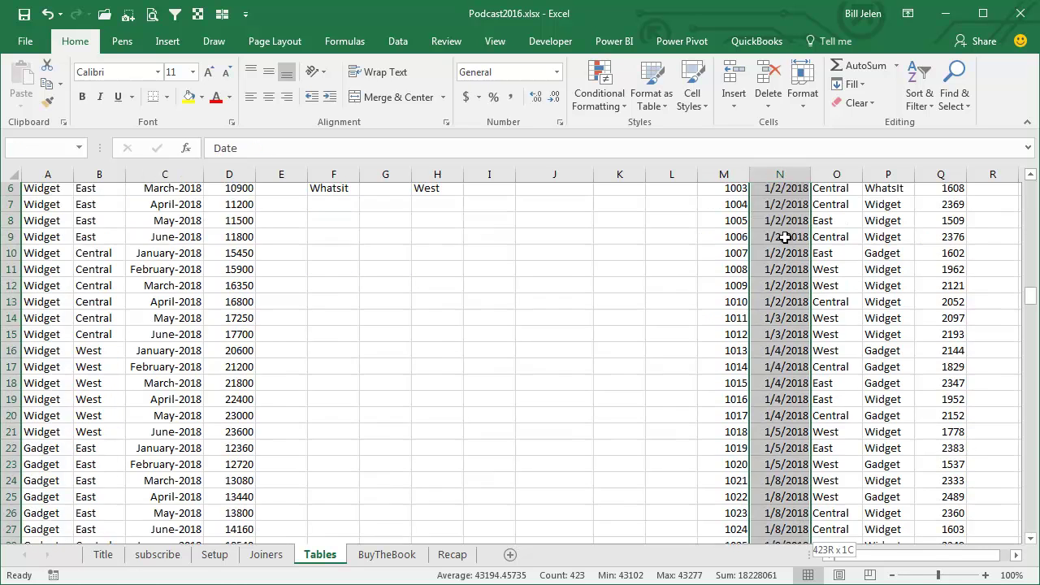
key("ctrl+c")
key("Up")
key("Left")
key("Left")
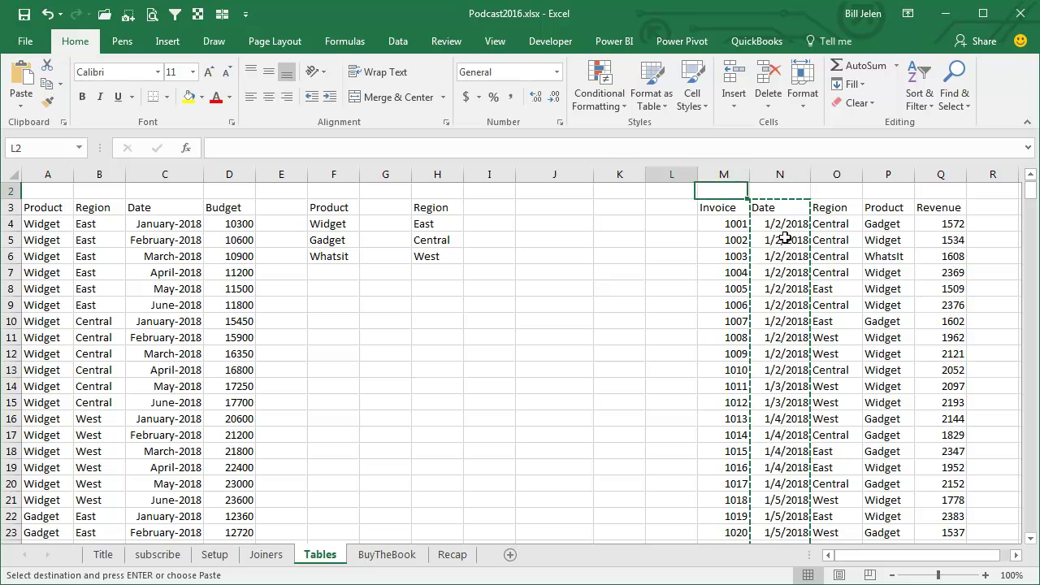
key("Left")
key("Left")
key("Down")
key("ctrl+v")
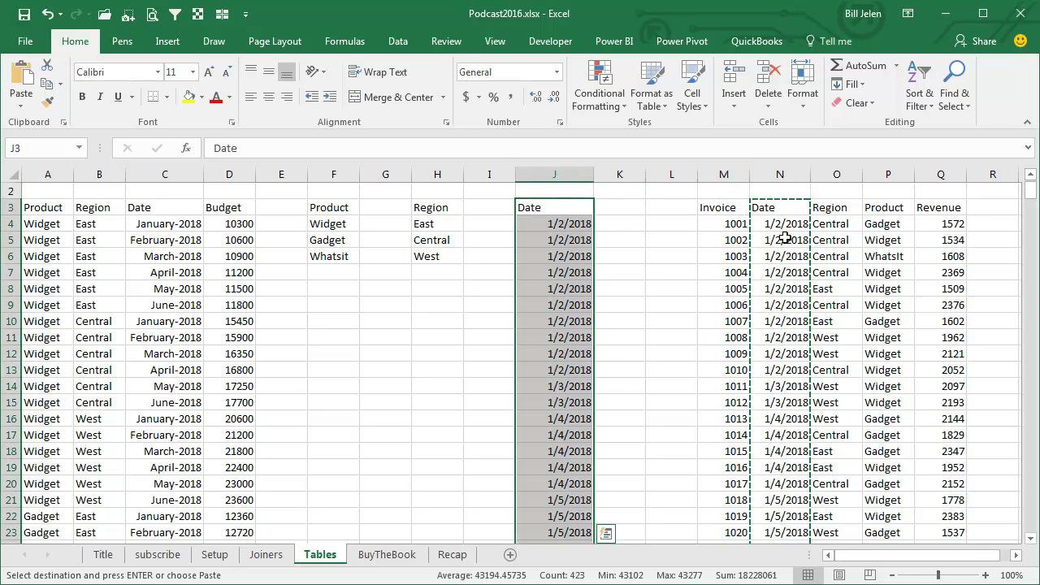
Append the budget month dates C4:C57 below the invoice dates in column J
key("Down")
key("Left")
key("Left")
key("Left")
key("Left")
key("Left")
key("Left")
key("ctrl+shift+Down")
key("ctrl+c")
key("ctrl+BackSpace")
key("Right")
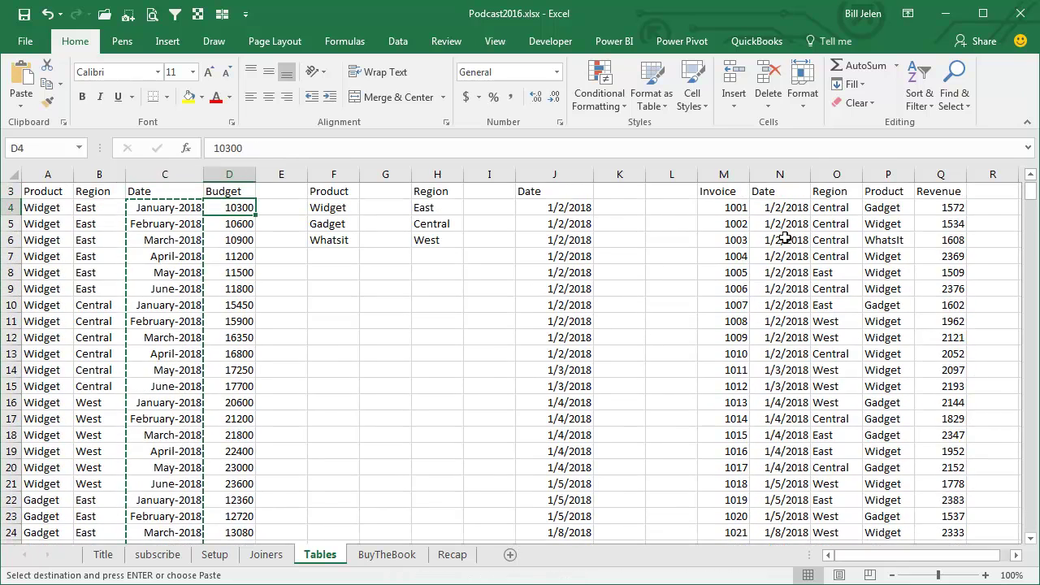
key("Right")
key("Right")
key("Right")
key("Right")
key("ctrl+Down")
key("Down")
key("ctrl+v")
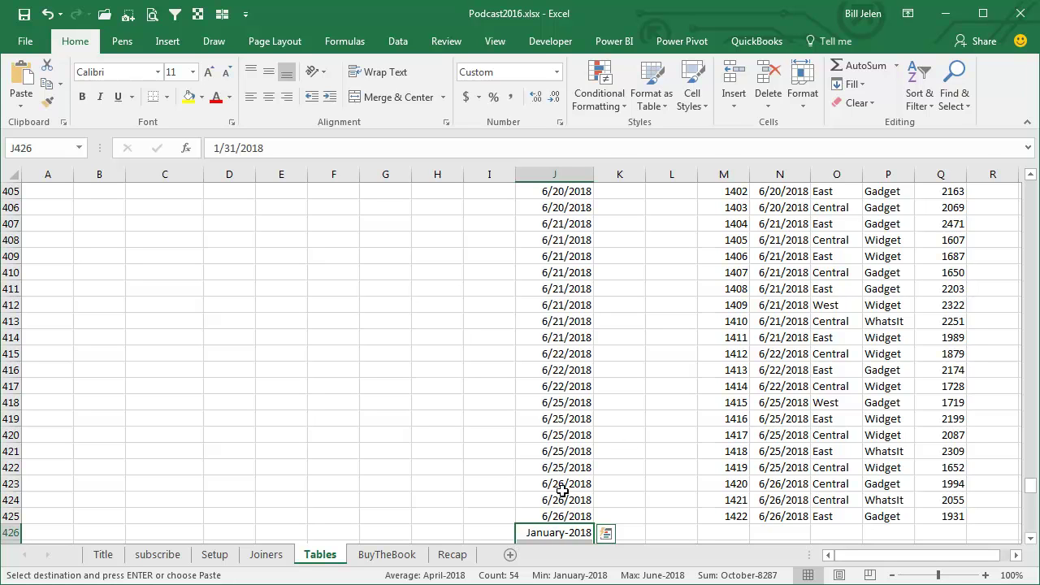
Format the combined dates as Short Date and remove duplicates, leaving 120 unique dates
left_click(557, 71)
left_click(533, 244)
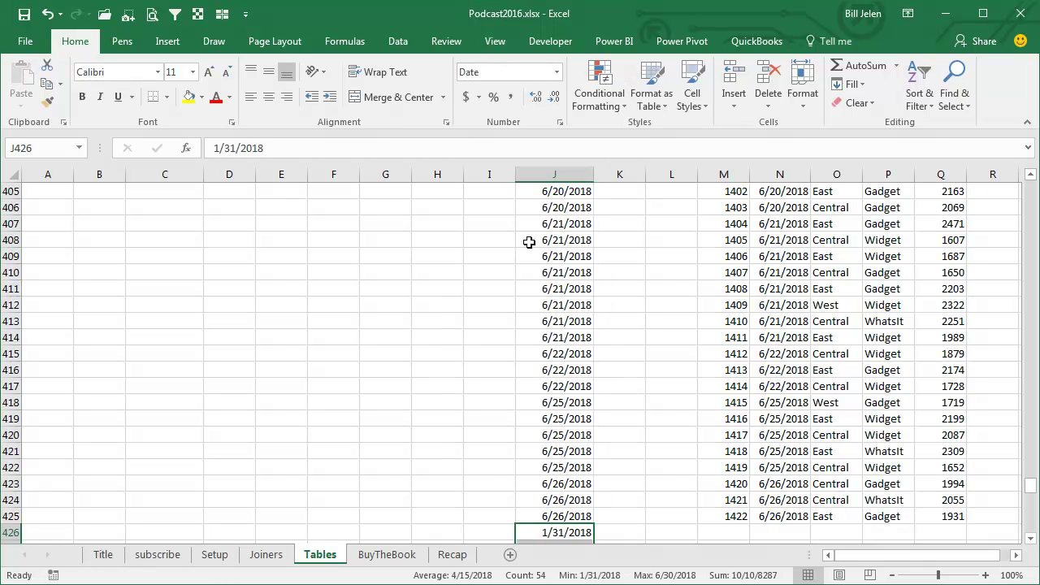
left_click(550, 303)
key("ctrl+Up")
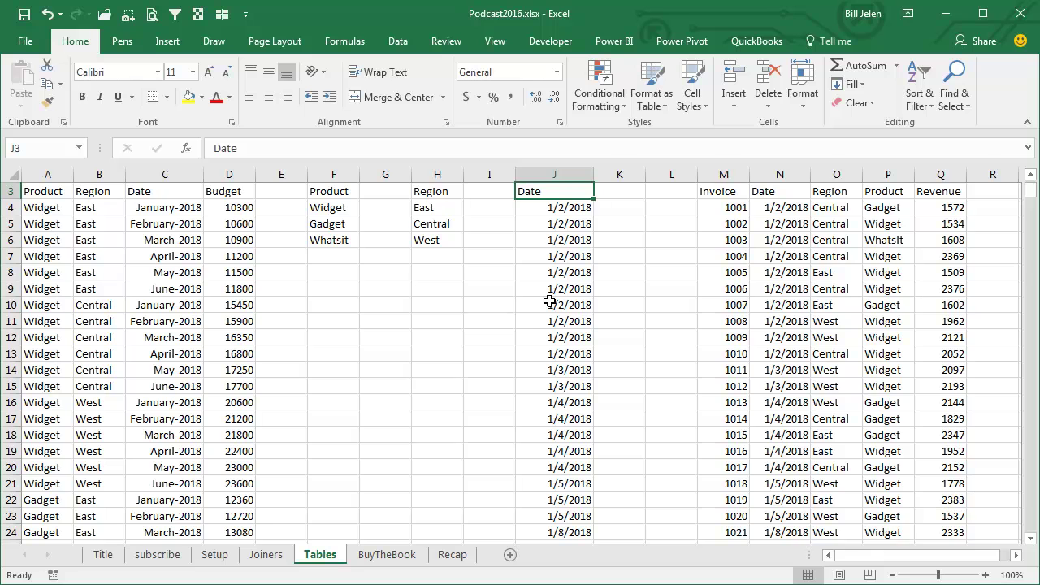
key("ctrl+shift+Down")
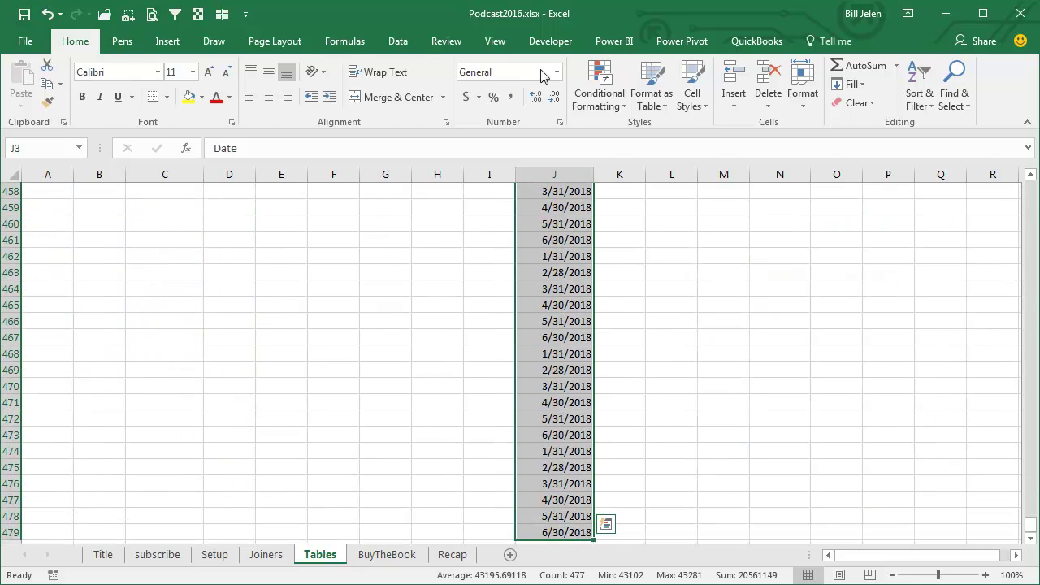
left_click(398, 41)
left_click(534, 88)
left_click(850, 493)
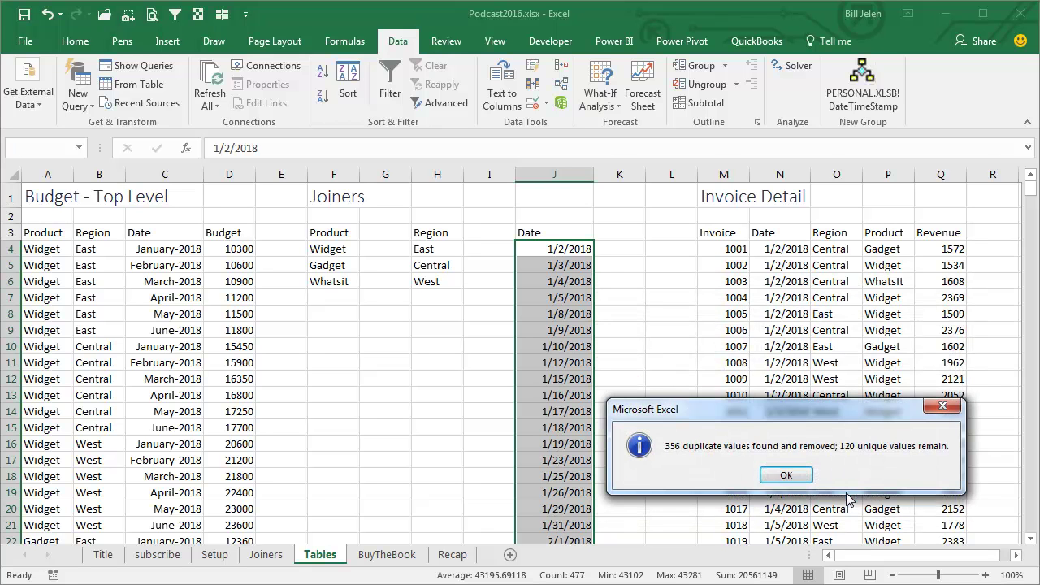
left_click(786, 476)
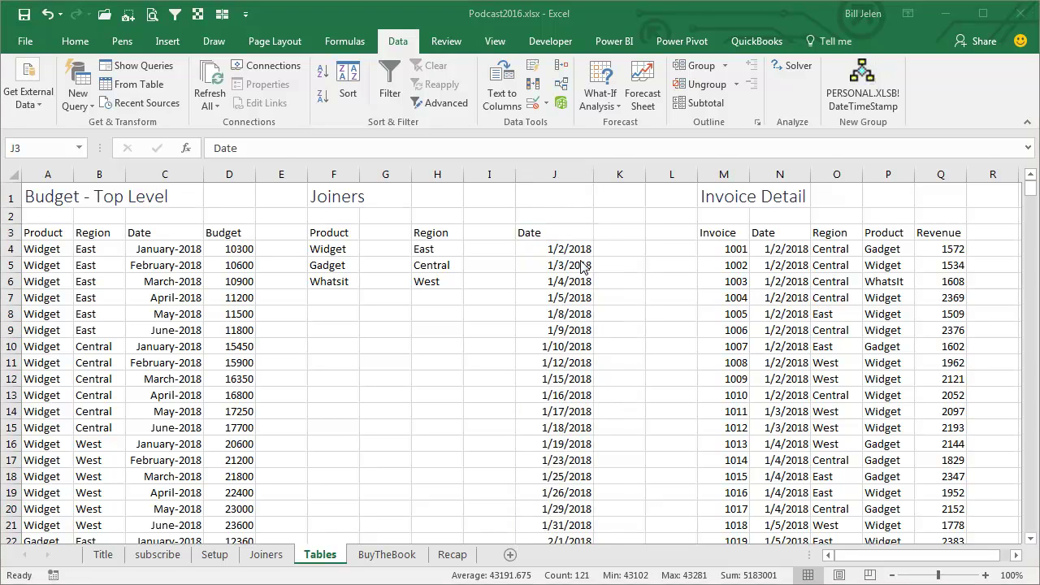
Add a Month heading in K3 and enter =EOMONTH(J4,0) in K4
left_click(609, 237)
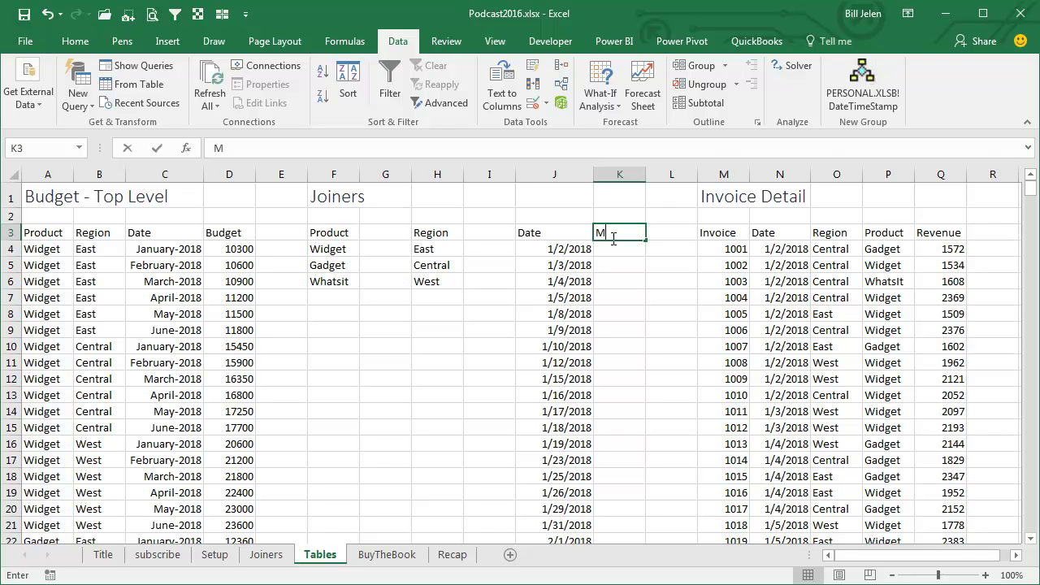
type("Month")
key("Return")
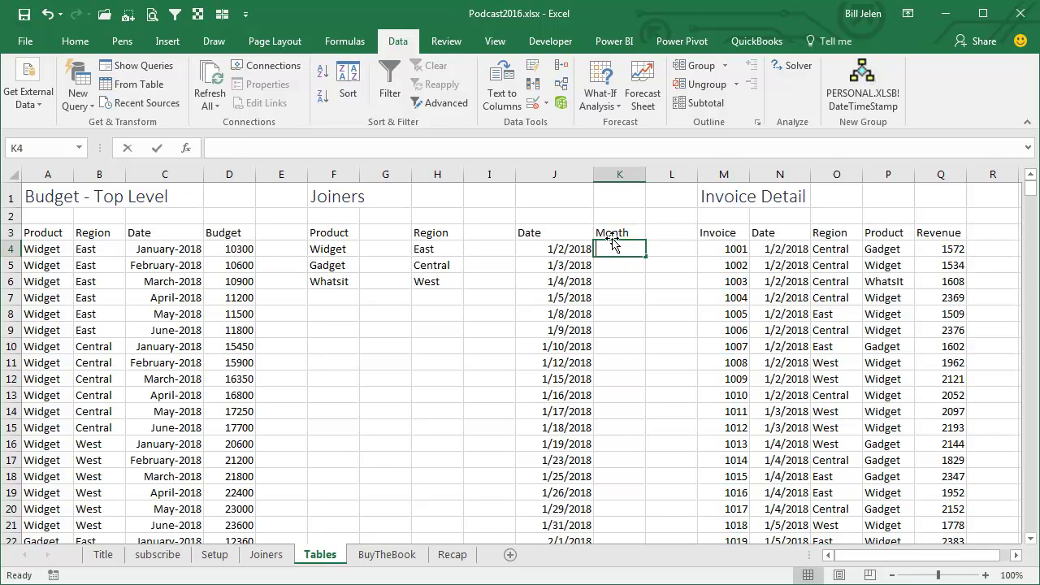
type("=eo")
key("Tab")
key("Left")
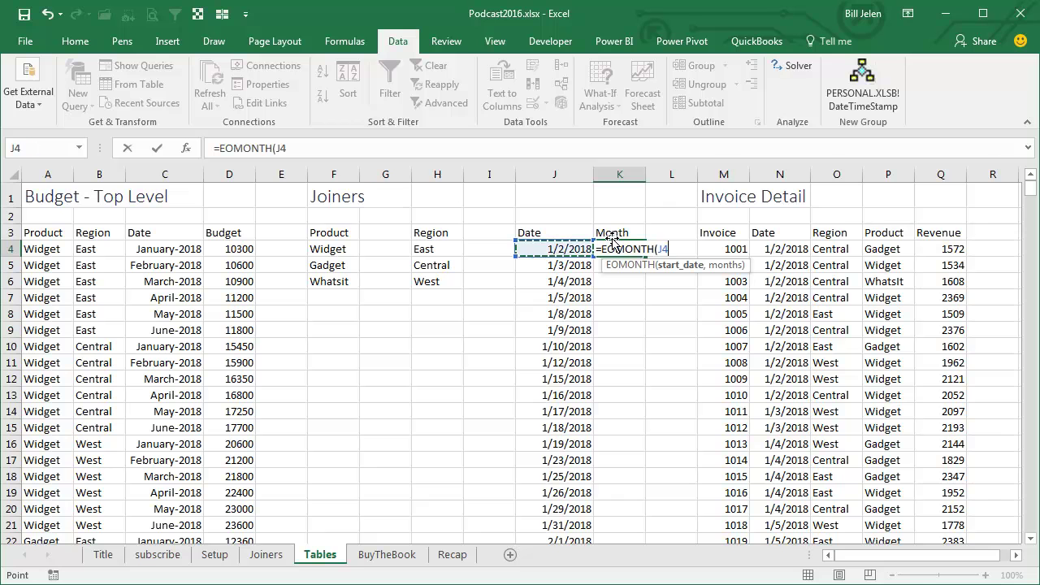
type(",0")
key("Return")
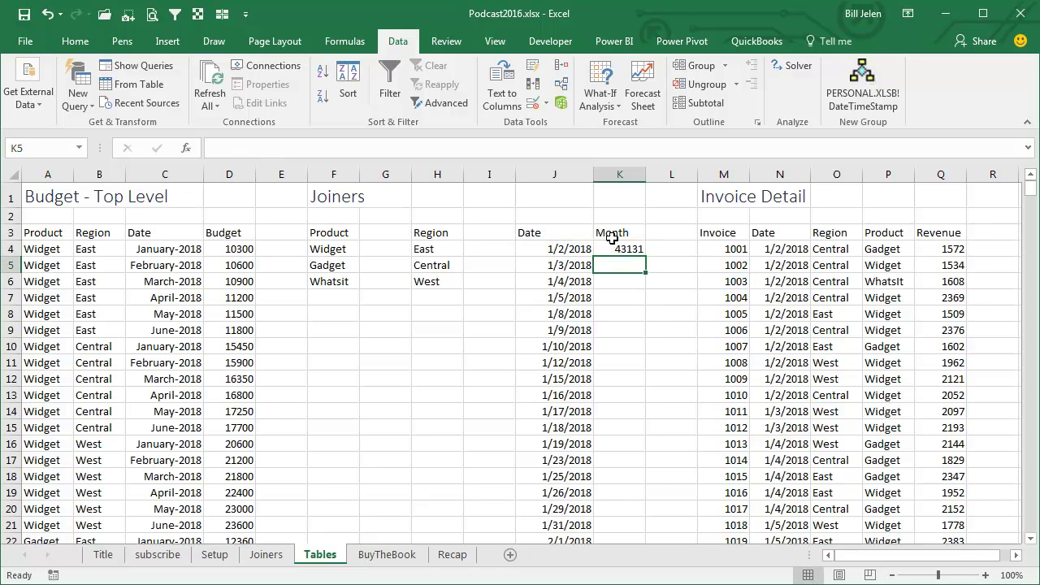
key("Up")
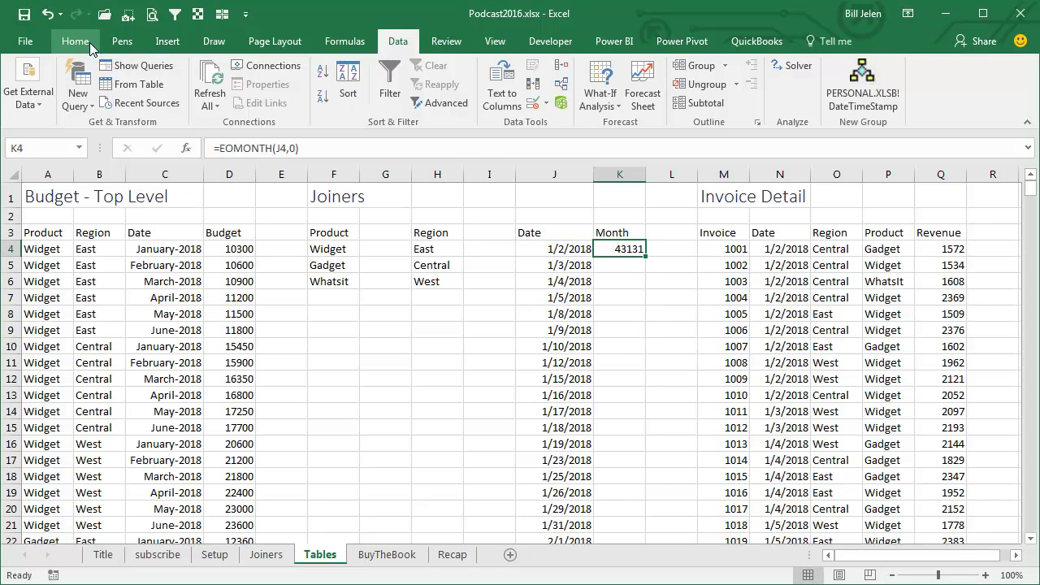
Format K4 as Short Date and fill the formula down the Month column
left_click(77, 41)
left_click(556, 73)
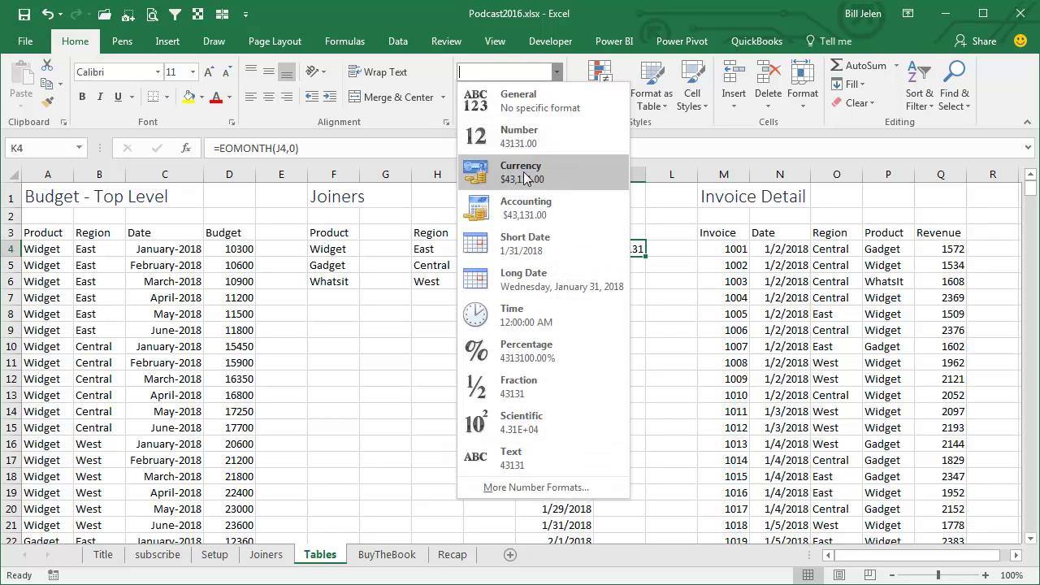
left_click(587, 248)
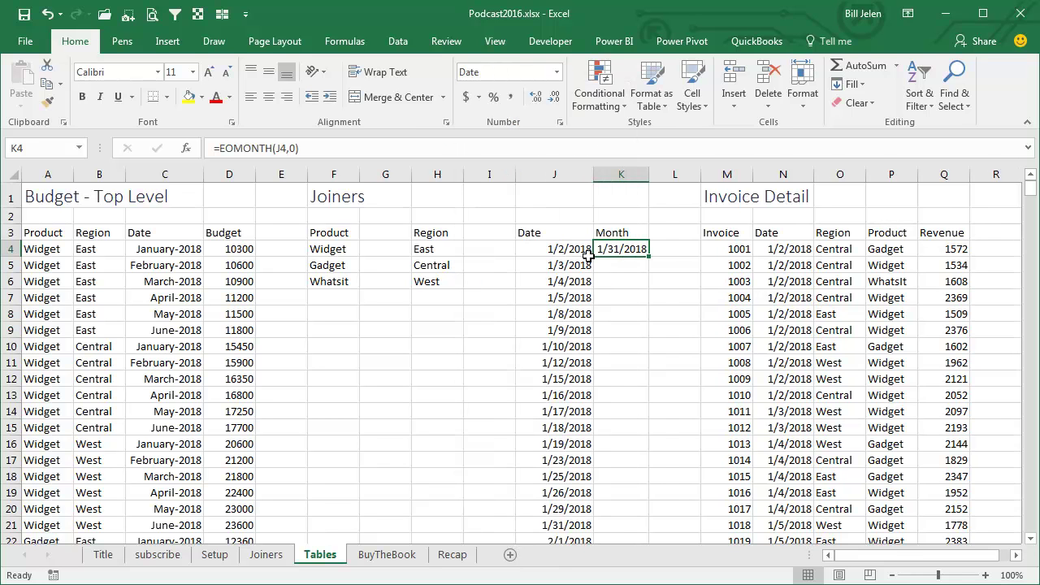
double_click(650, 258)
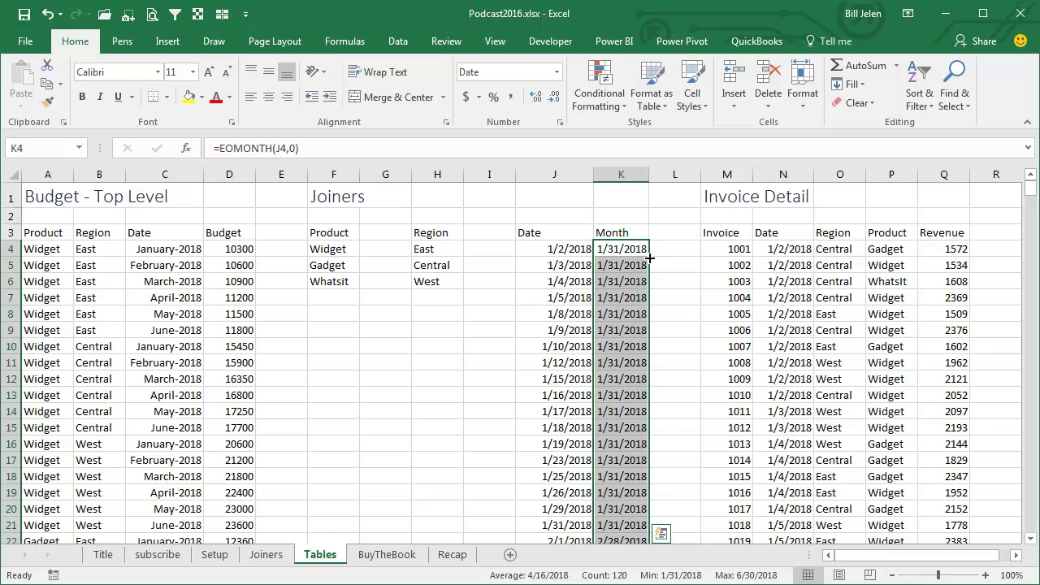
Convert the budget range A3:D57 and product list F3:F6 into tables with headers
left_click(49, 249)
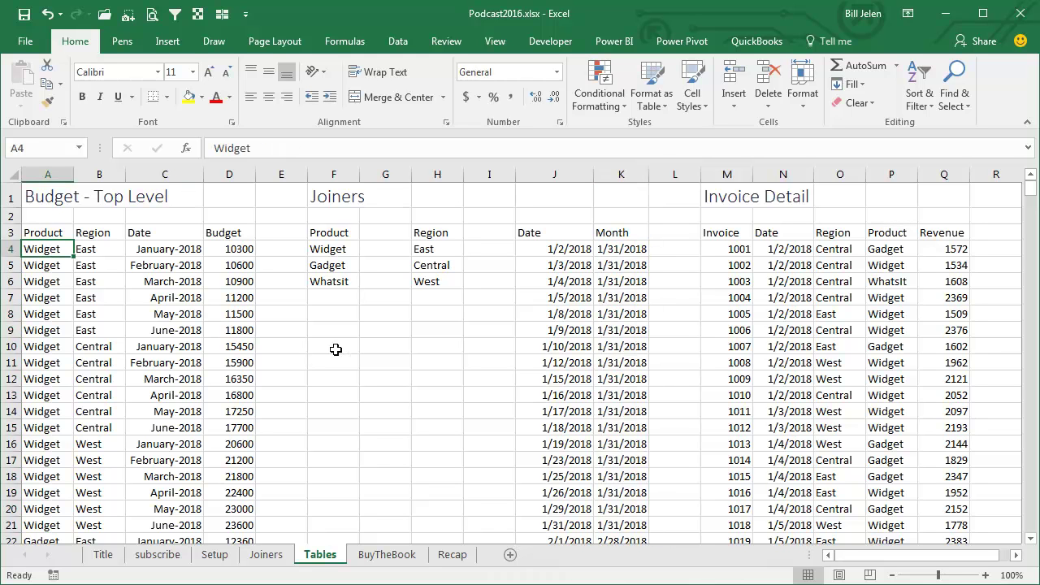
key("ctrl+t")
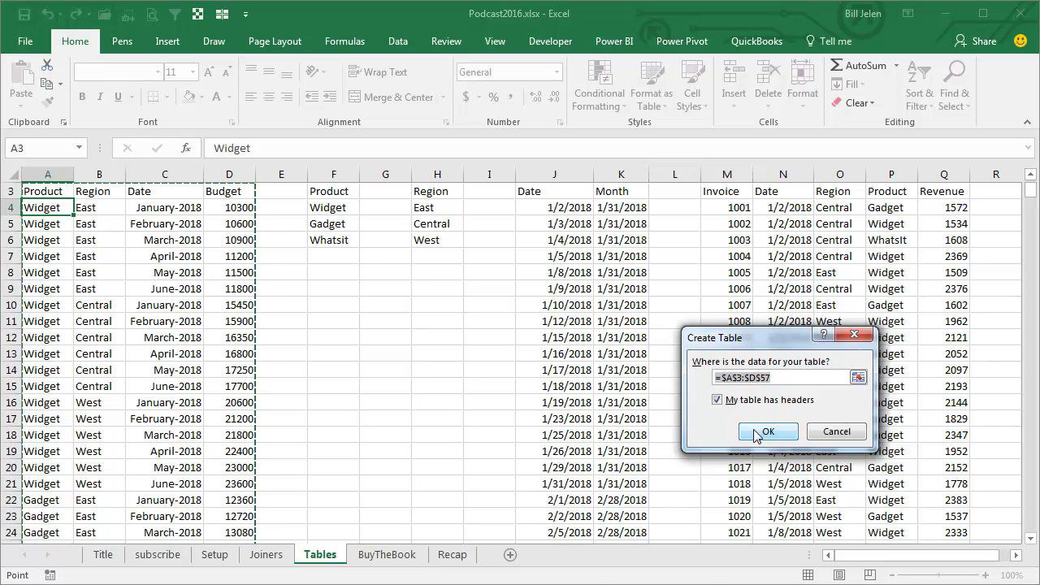
left_click(764, 431)
left_click(352, 196)
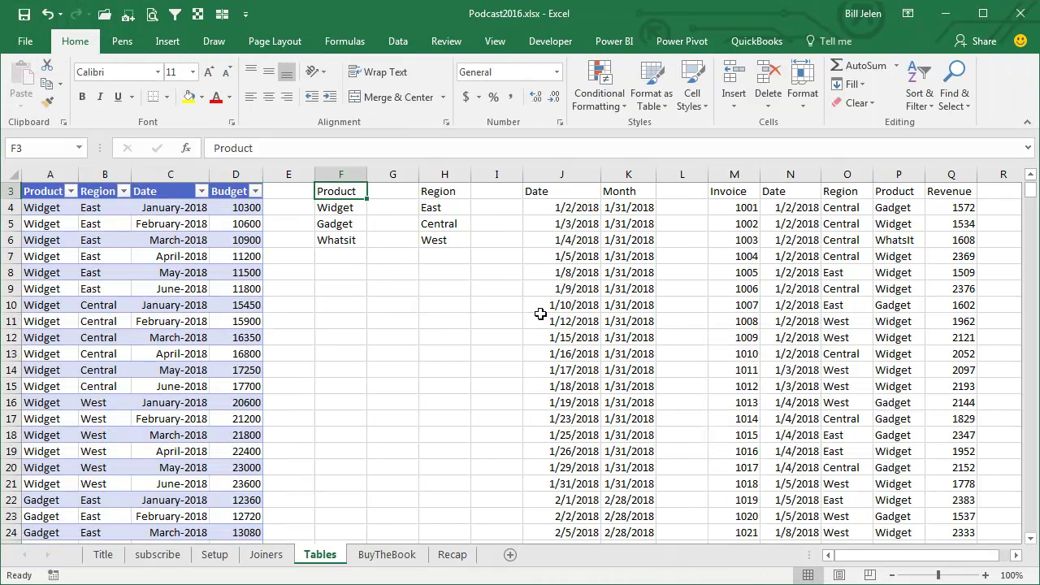
key("ctrl+t")
left_click(774, 400)
left_click(768, 432)
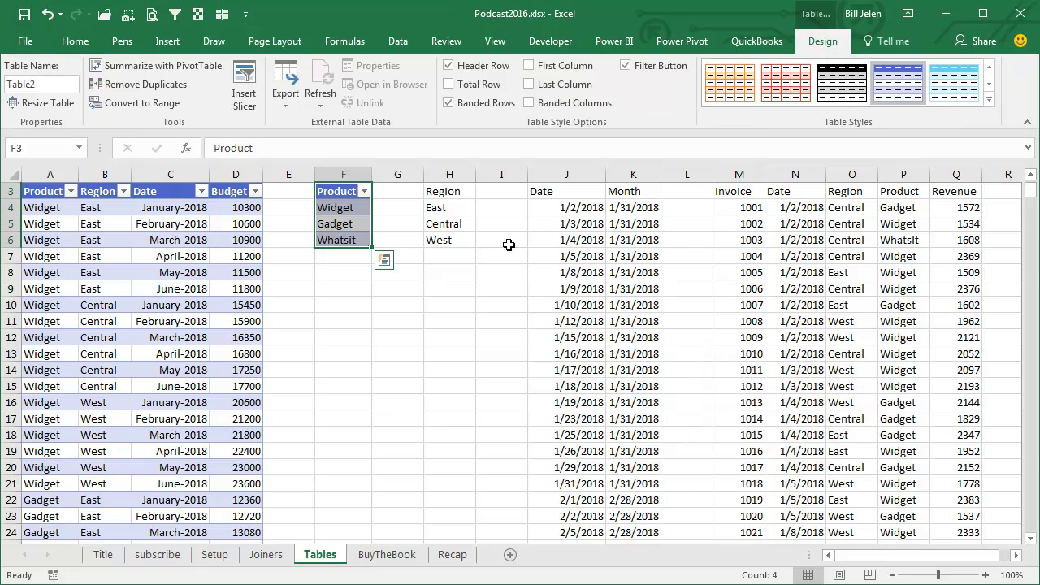
Convert the region list, Date/Month range and invoice detail M3:Q425 into tables with headers
left_click(460, 195)
key("ctrl+t")
left_click(747, 399)
left_click(768, 432)
left_click(590, 210)
key("ctrl+t")
left_click(716, 400)
left_click(764, 432)
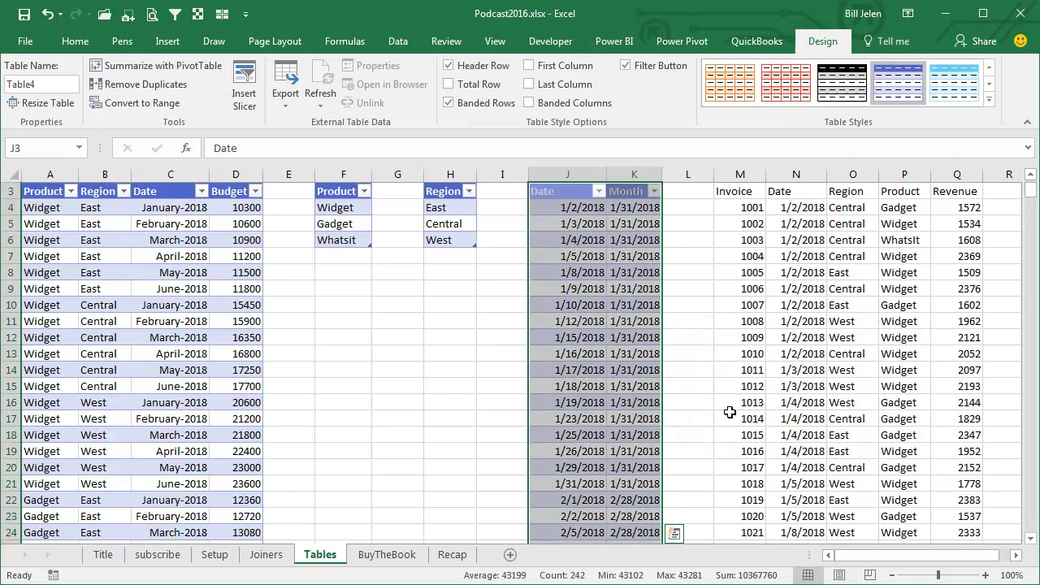
left_click(741, 193)
key("ctrl+t")
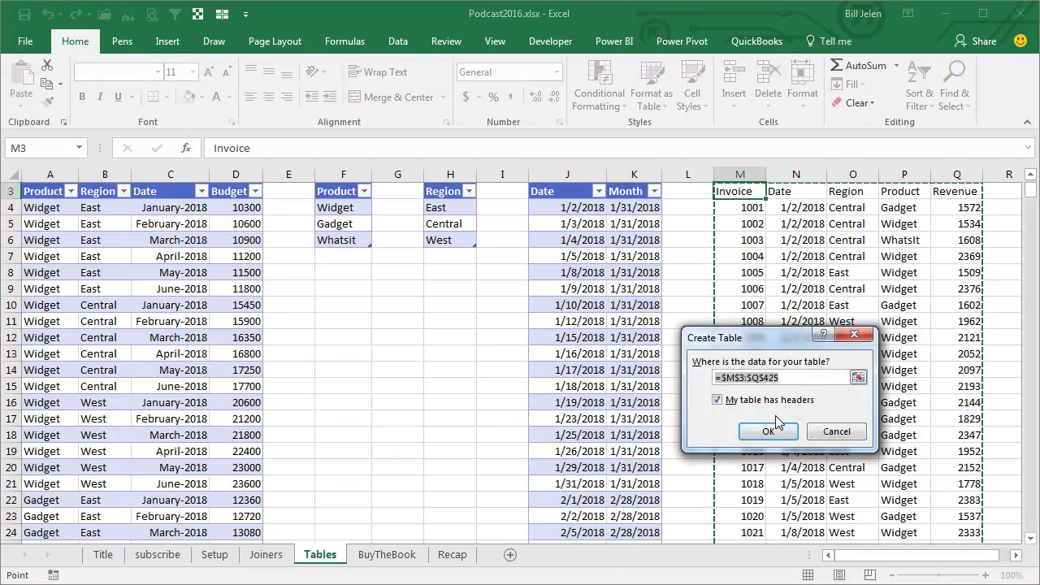
left_click(769, 431)
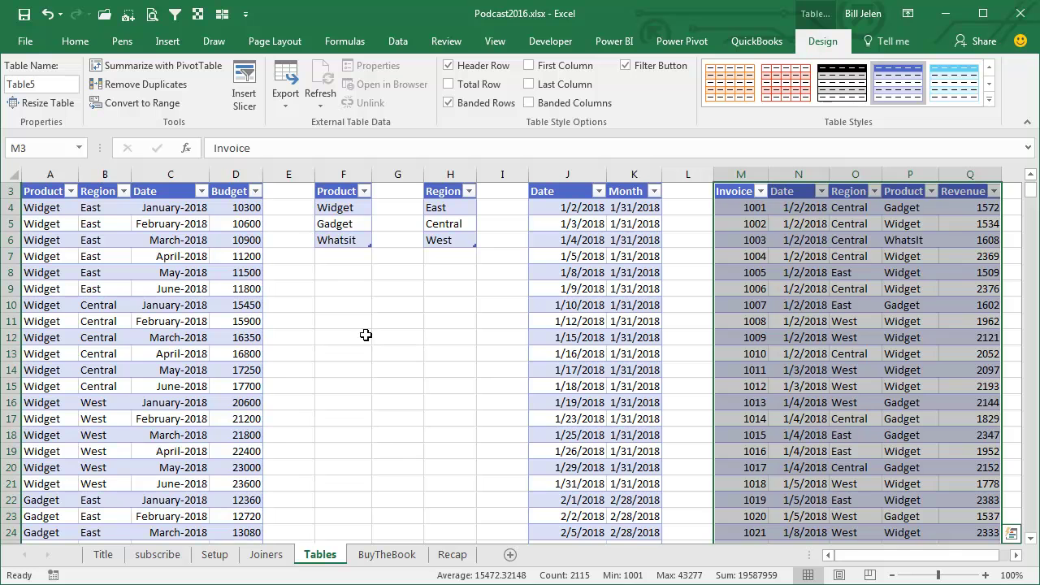
Rename the budget table to BudTable and the product table to ProdTable
left_click(56, 214)
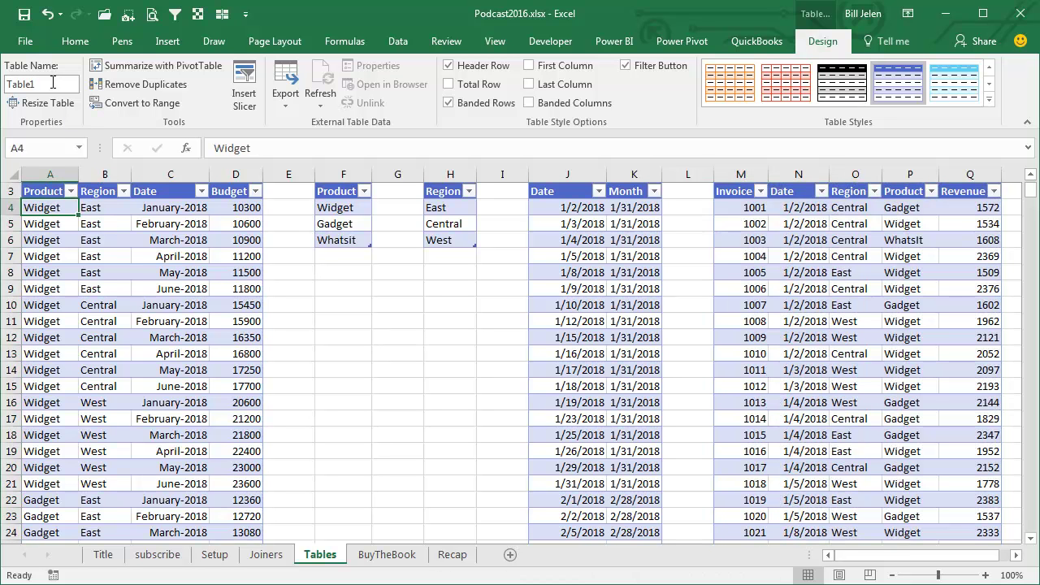
left_click(330, 211)
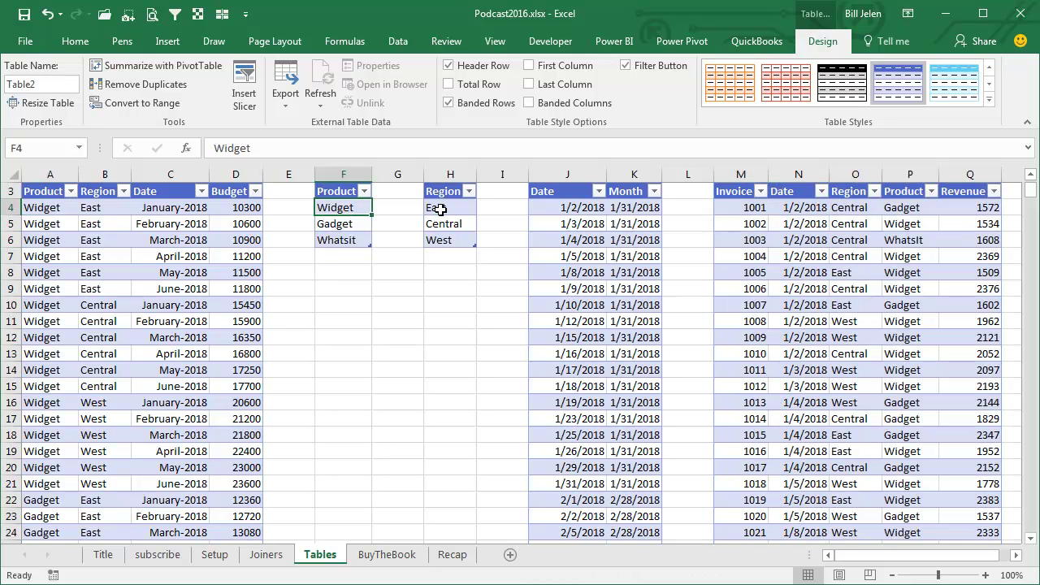
left_click(439, 209)
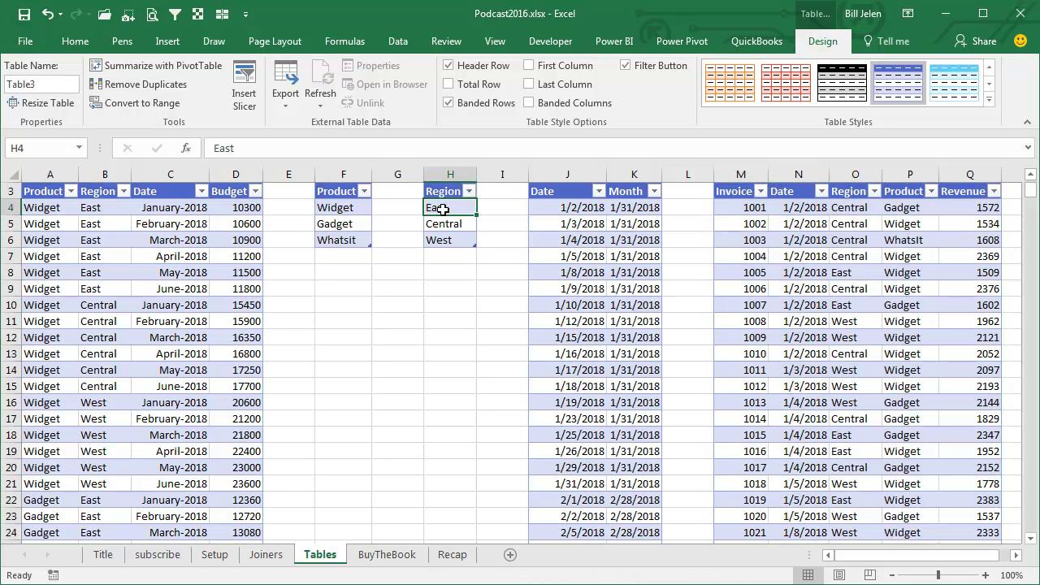
left_click(44, 208)
scroll(81, 250, "up", 1)
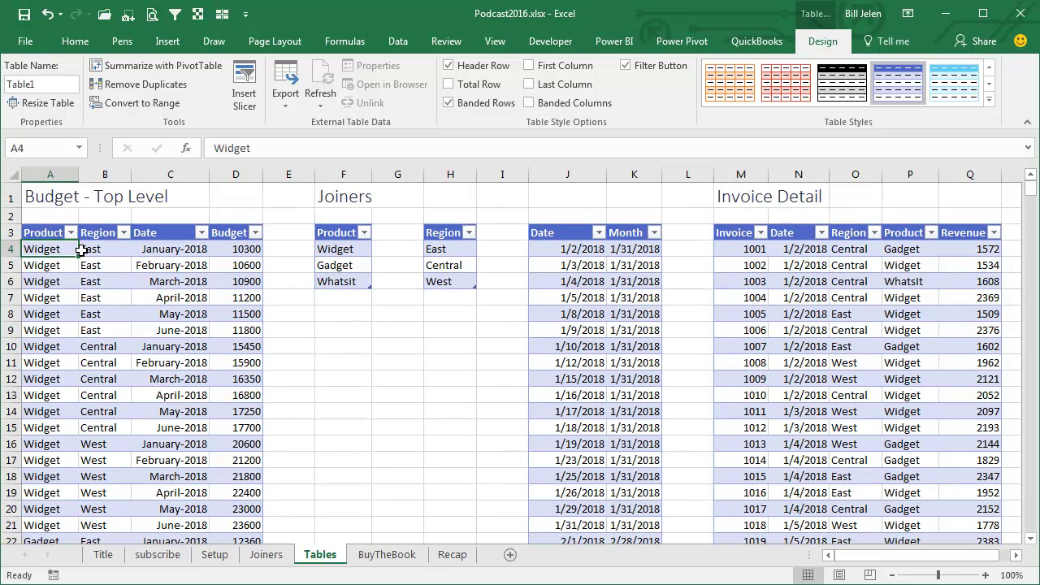
left_click(46, 85)
type("Bud")
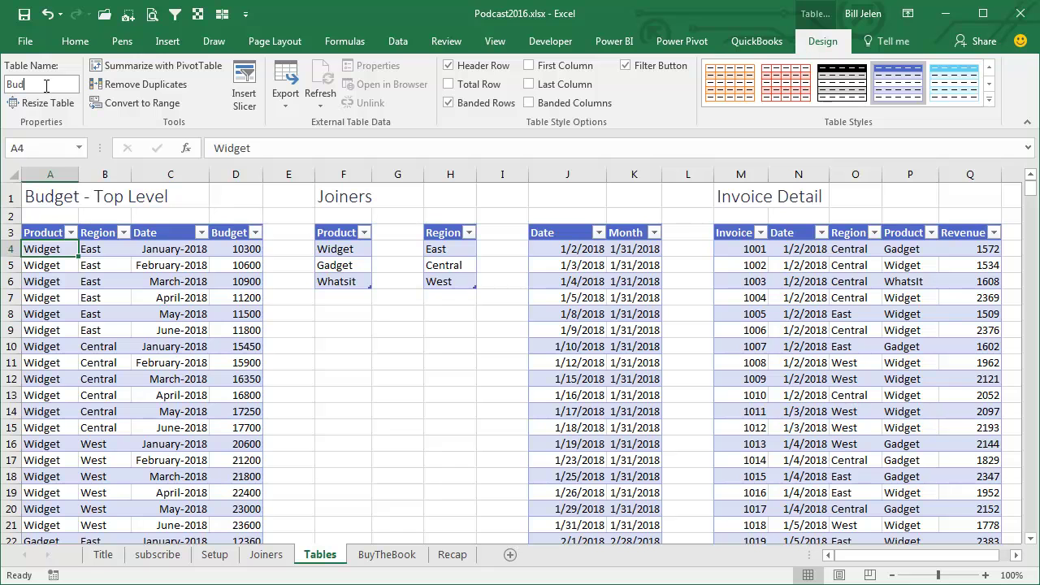
key("Return")
left_click(333, 252)
left_click(56, 84)
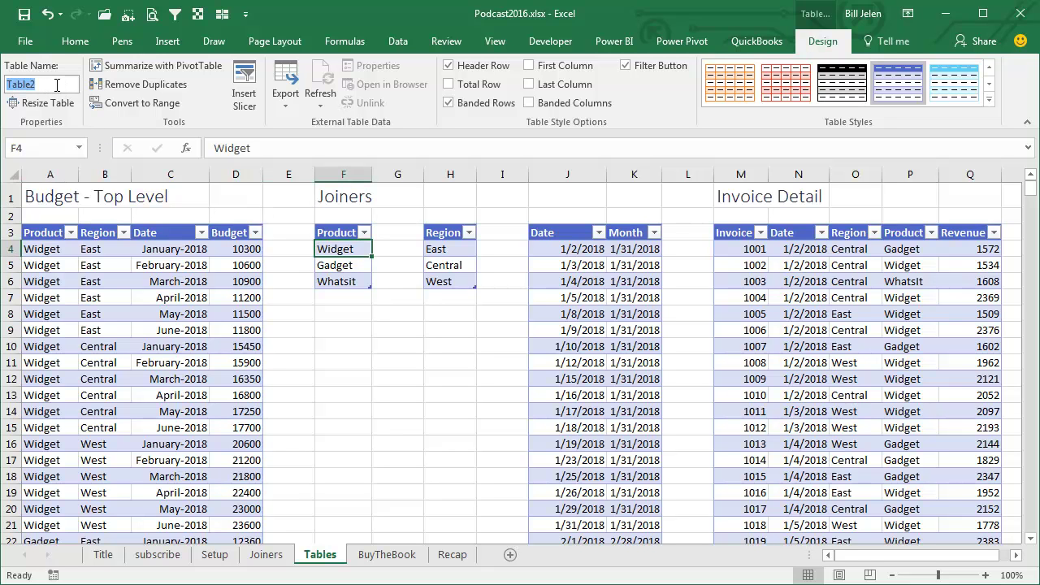
type("ProdTa")
key("Return")
Rename the region table to RegTable and the date/month table to CalTable
left_click(441, 252)
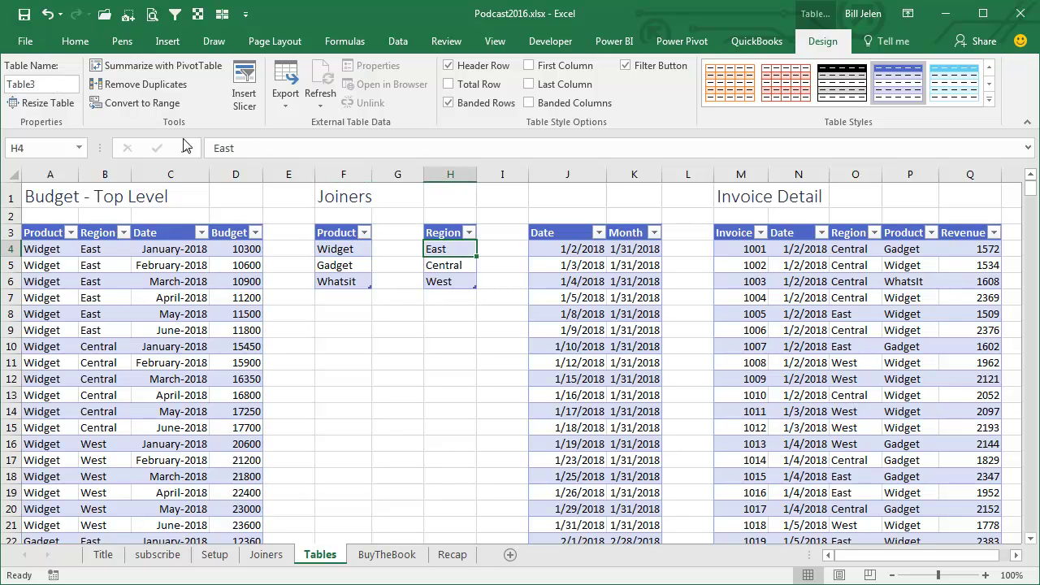
left_click(57, 85)
type("RegTab")
key("Return")
left_click(546, 244)
left_click(65, 87)
type("CalTable")
key("Return")
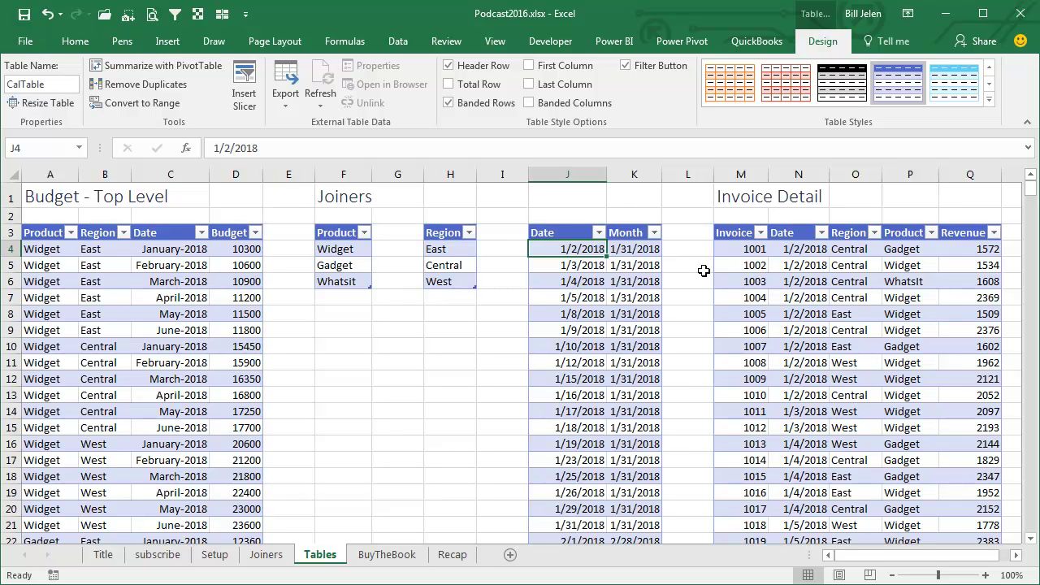
Rename the invoice detail table to ActTable
left_click(736, 250)
left_click(49, 84)
type("Ac")
type("s")
key("Return")
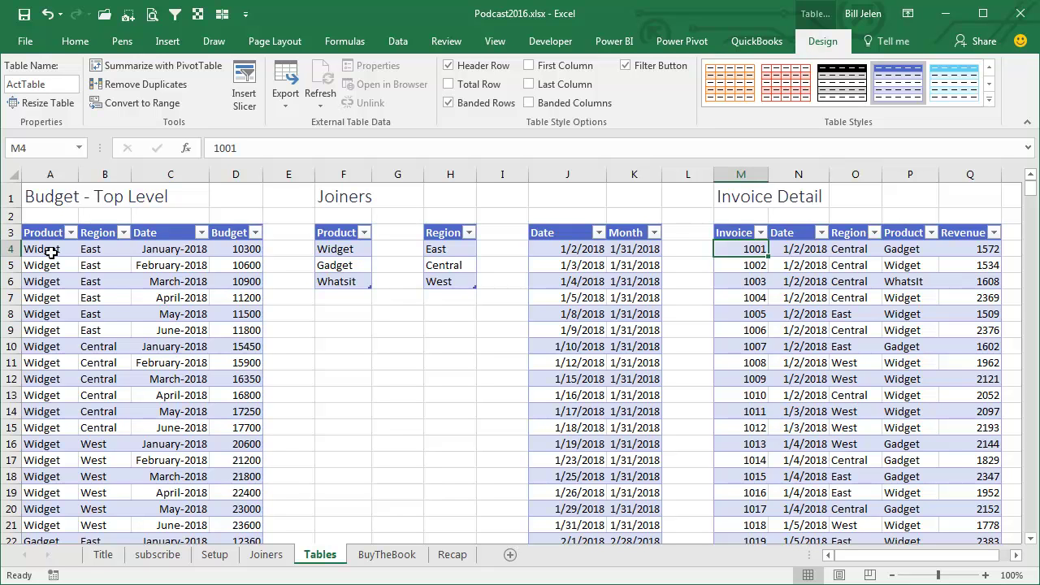
left_click(51, 253)
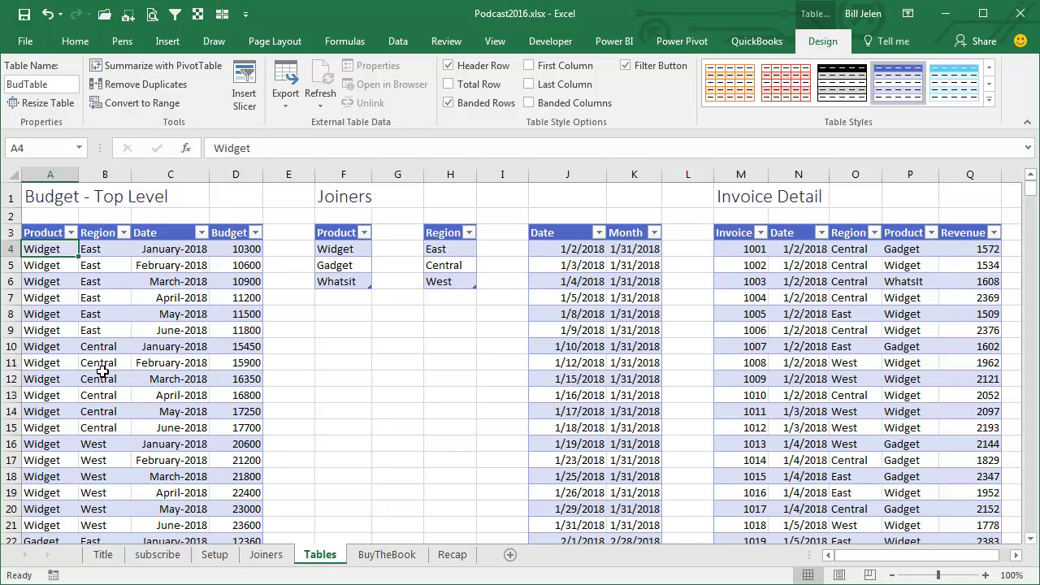
Insert a PivotTable from BudTable on a new worksheet, adding the data to the Data Model
left_click(162, 47)
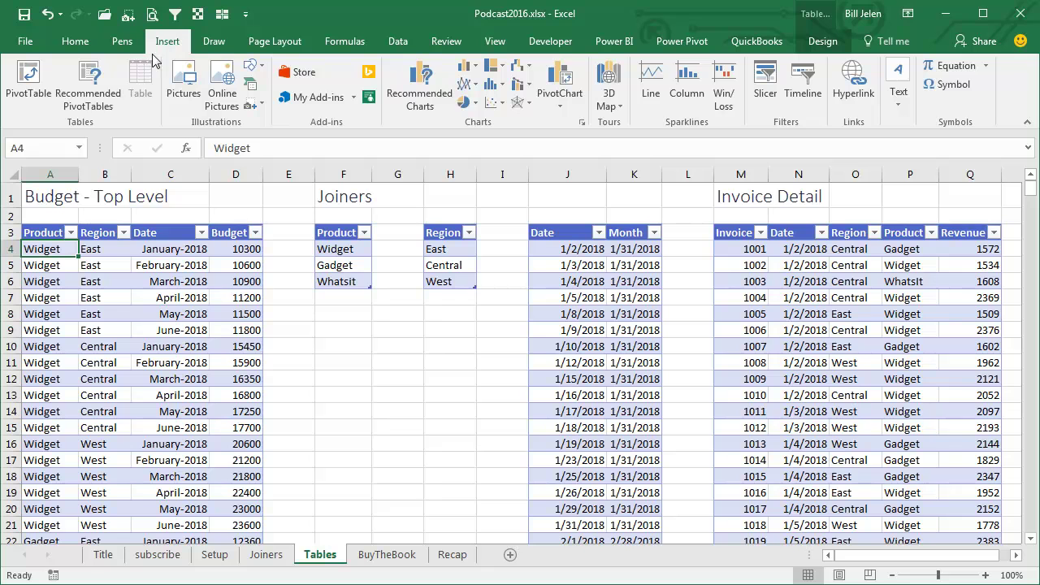
left_click(37, 79)
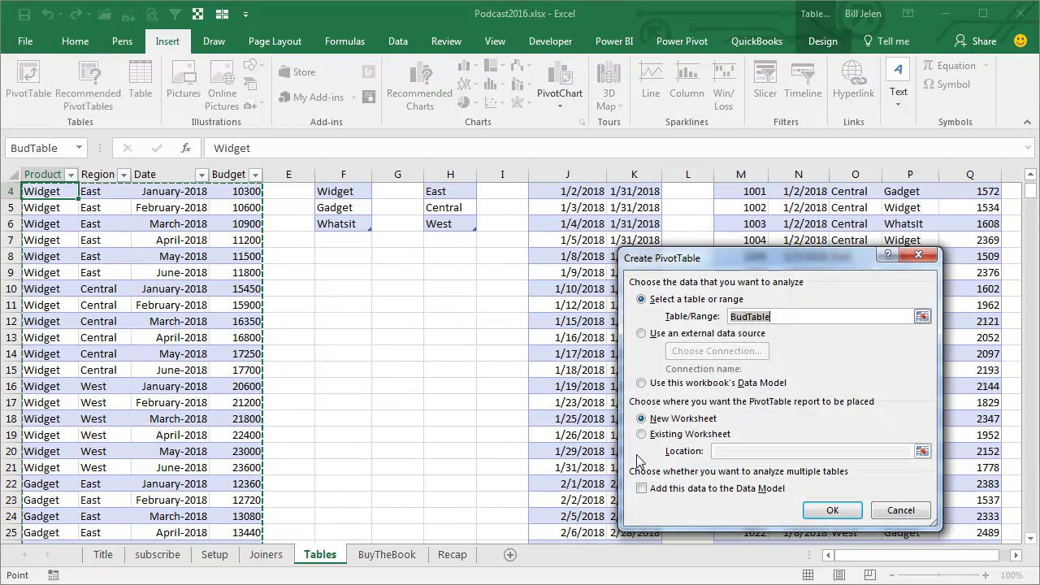
left_click(642, 489)
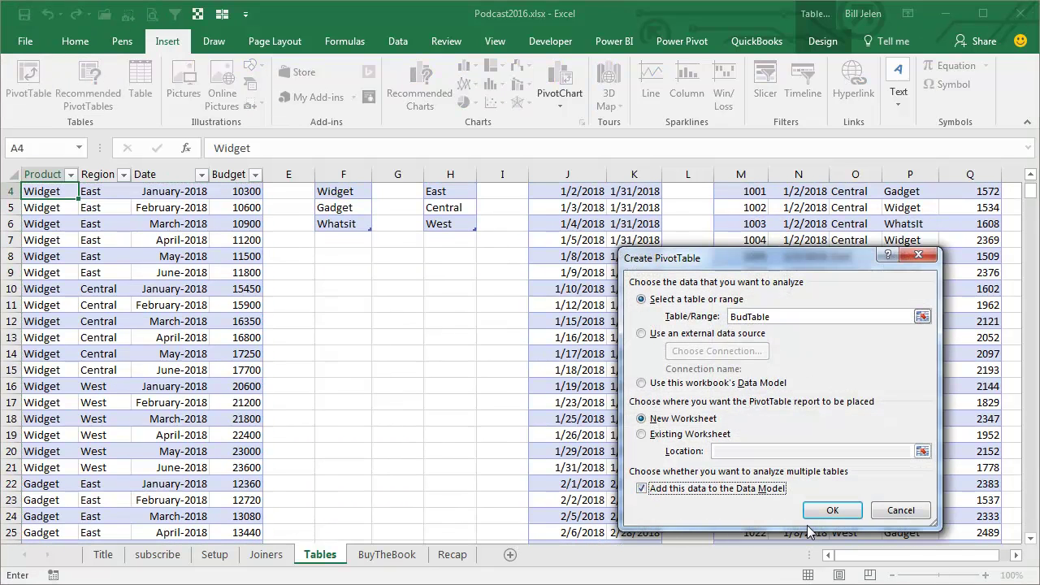
left_click(830, 512)
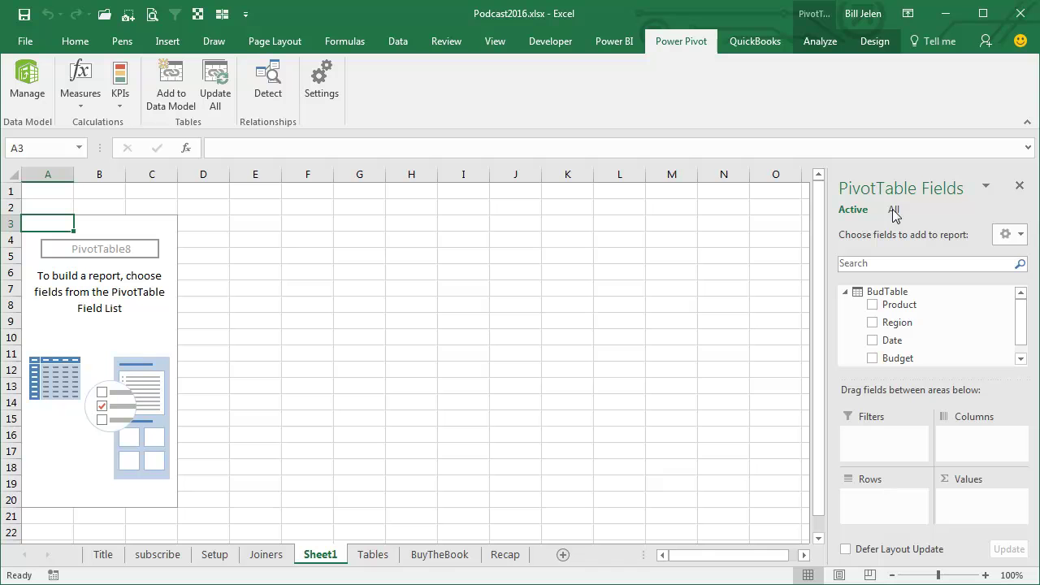
Add BudTable's Budget and ActTable's Revenue to the pivot values
left_click(893, 211)
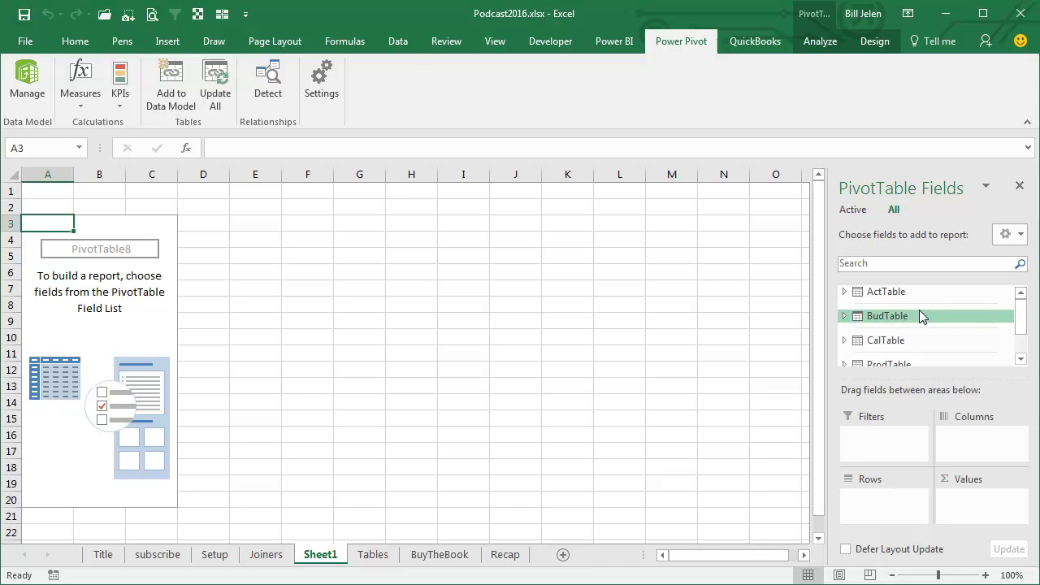
scroll(1016, 329, "down", 1)
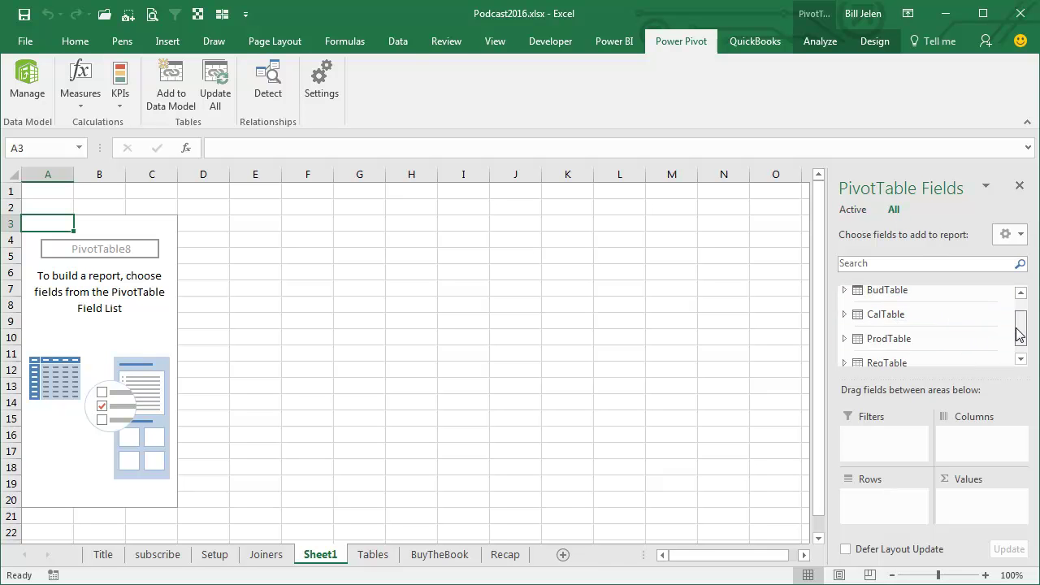
scroll(1016, 309, "up", 1)
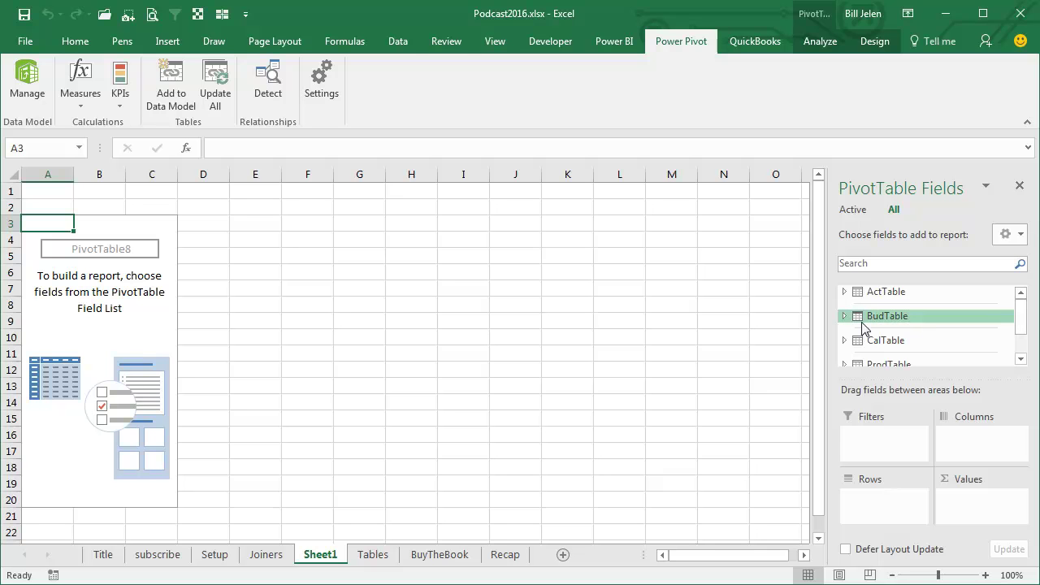
left_click(845, 317)
left_click(872, 358)
scroll(1016, 317, "up", 2)
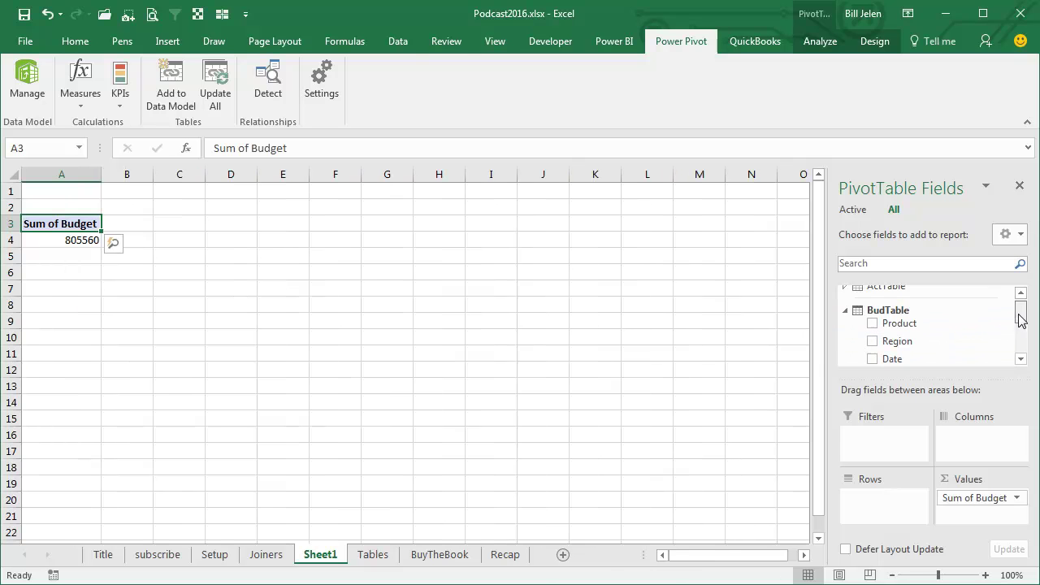
left_click(845, 291)
left_click_drag(1022, 309, 1019, 318)
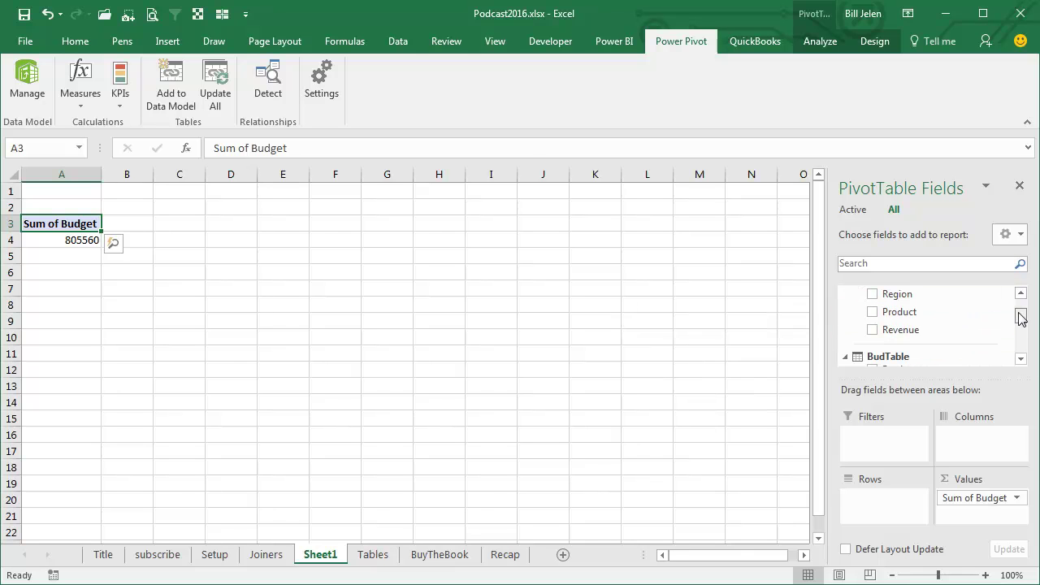
left_click(891, 329)
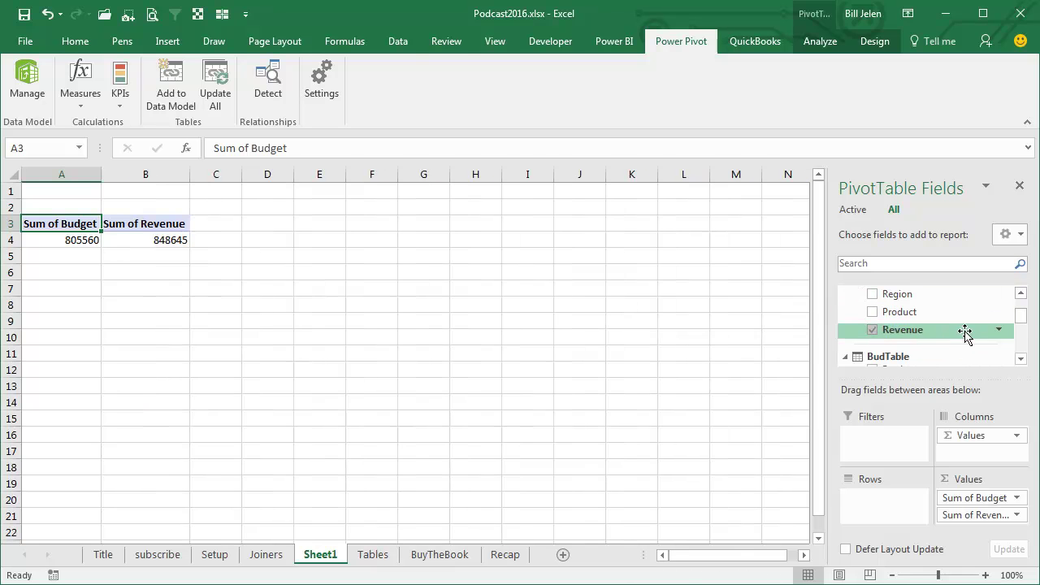
left_click_drag(1014, 322, 1021, 307)
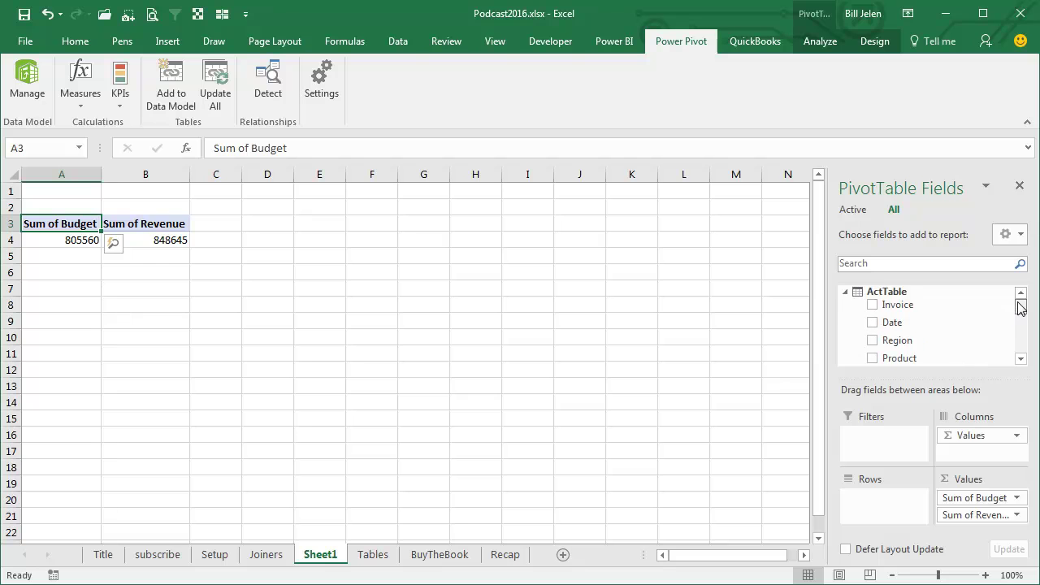
Put CalTable Month in Columns and RegTable Region in Rows, dismissing the relationship notices
left_click(846, 291)
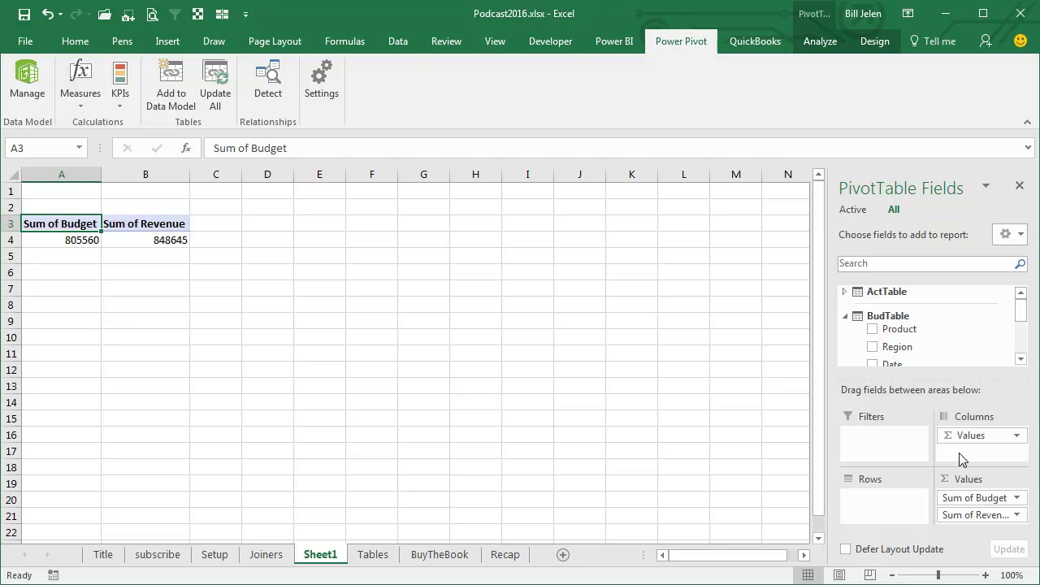
left_click(845, 316)
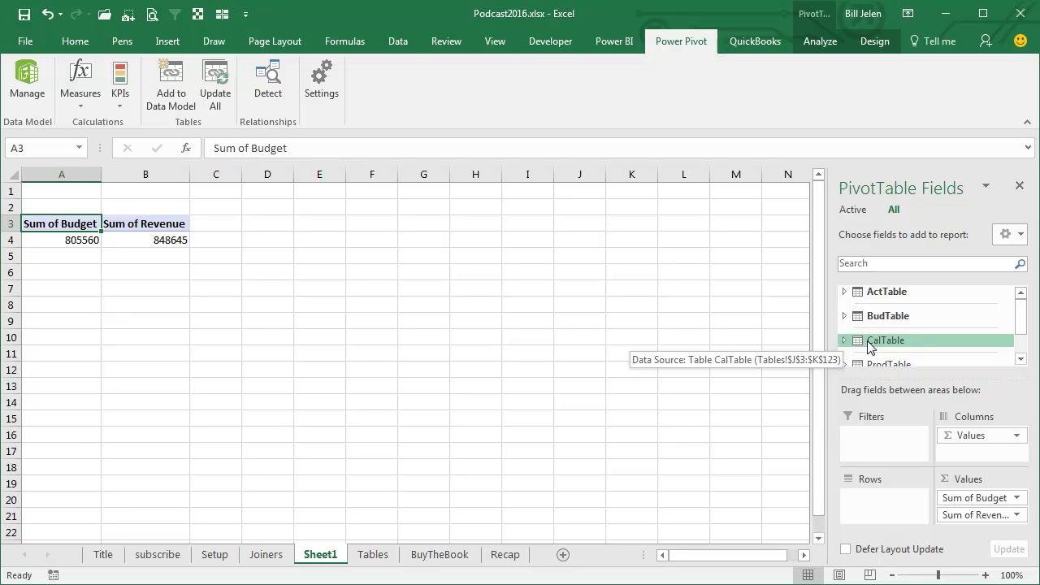
left_click(846, 341)
left_click_drag(898, 357, 967, 431)
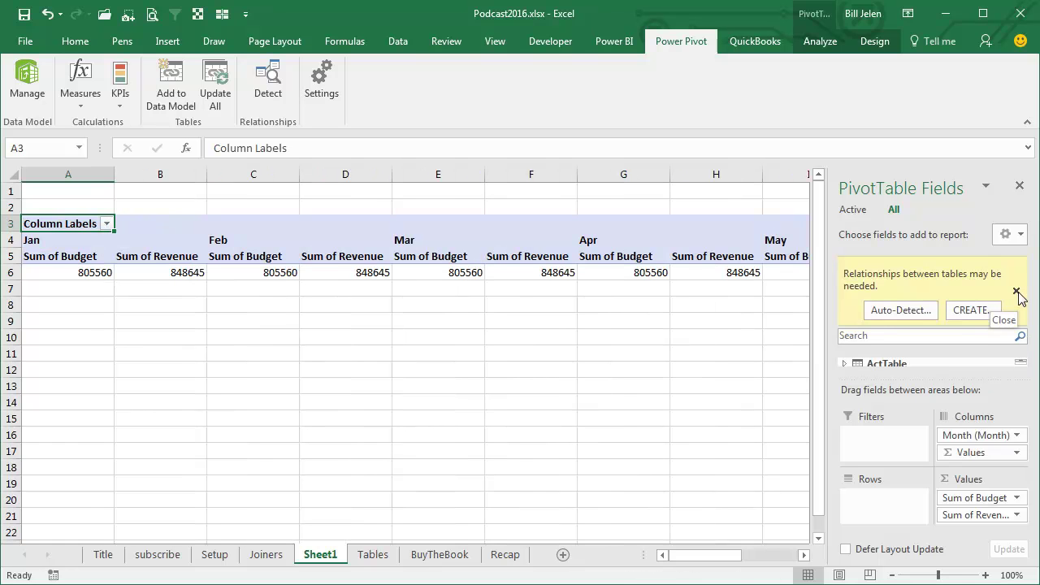
left_click(1016, 291)
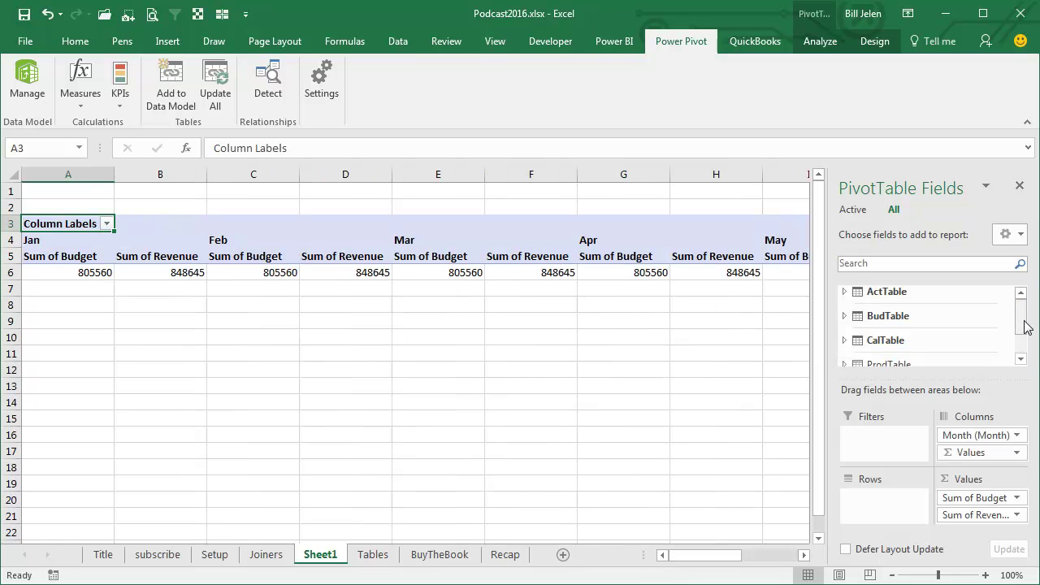
left_click_drag(1025, 326, 1025, 344)
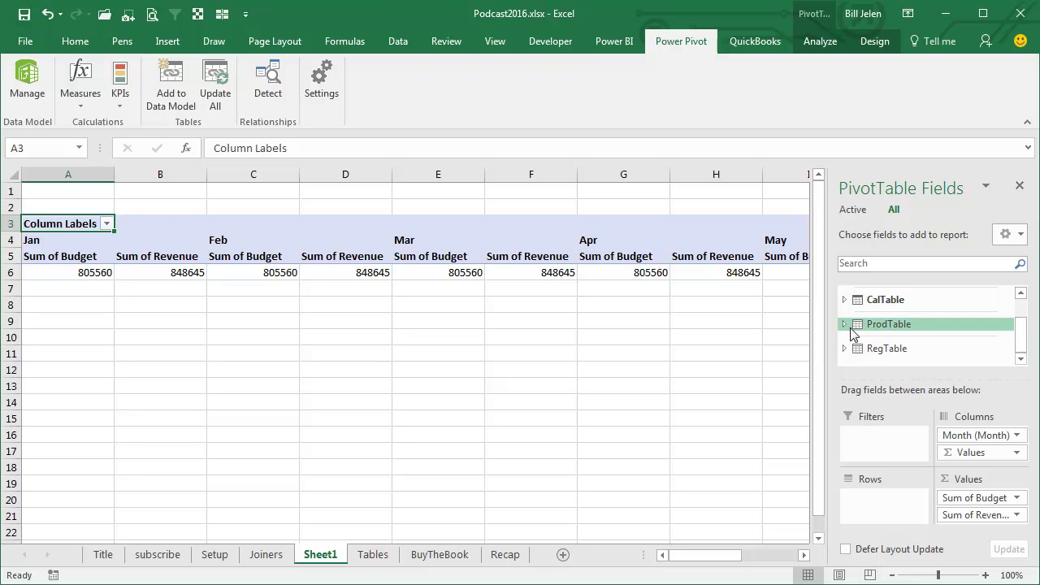
left_click(844, 324)
left_click(845, 365)
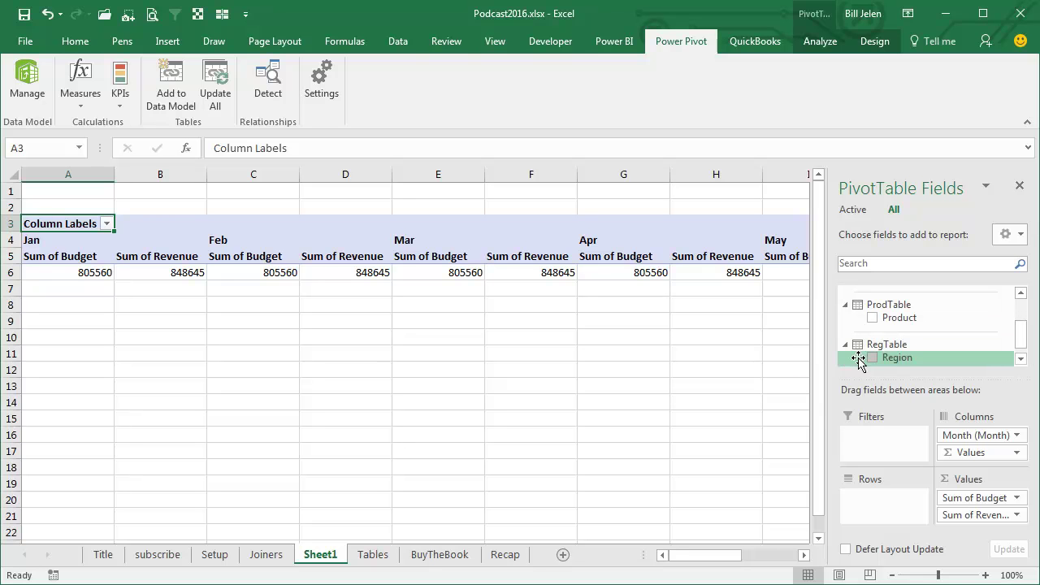
left_click_drag(917, 358, 872, 503)
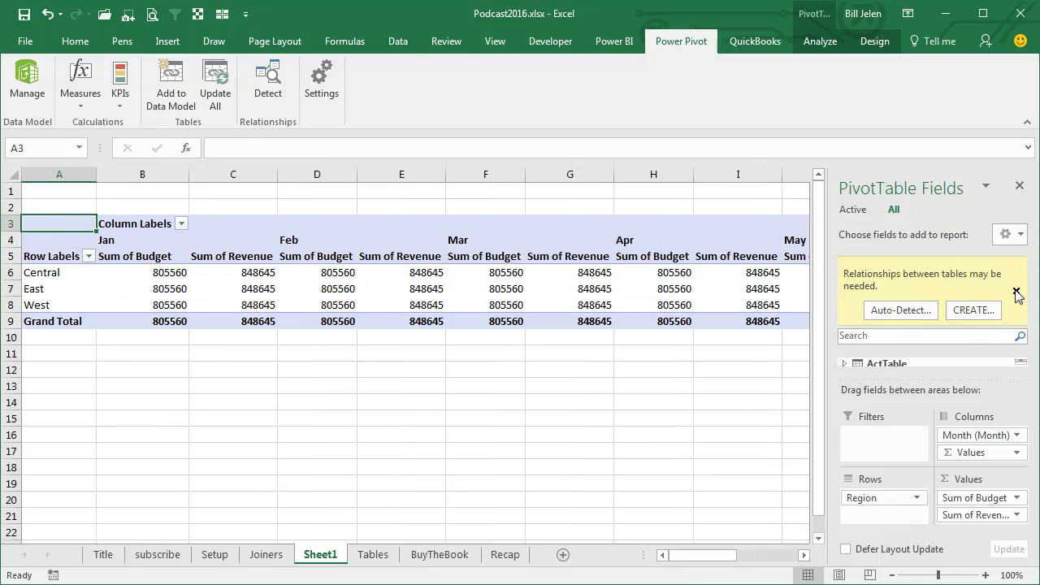
left_click(1016, 291)
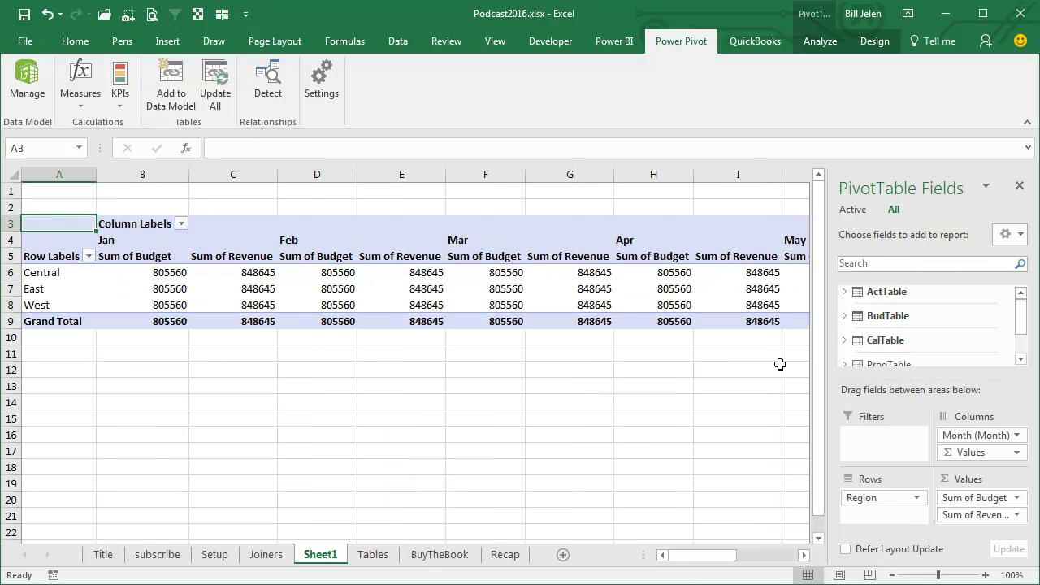
Insert a slicer for the ProdTable Product field from the All fields list
left_click(819, 42)
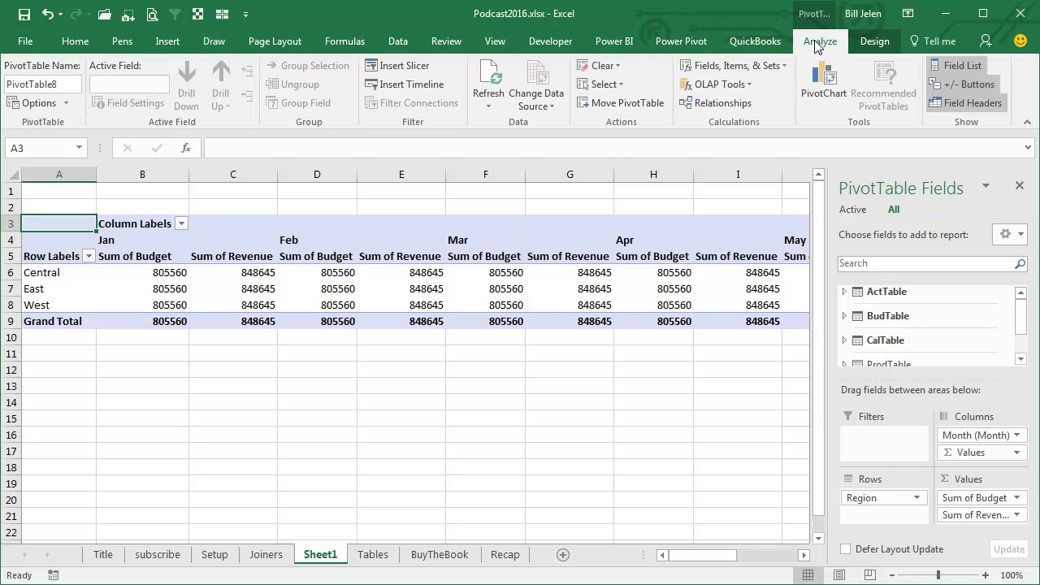
left_click(420, 72)
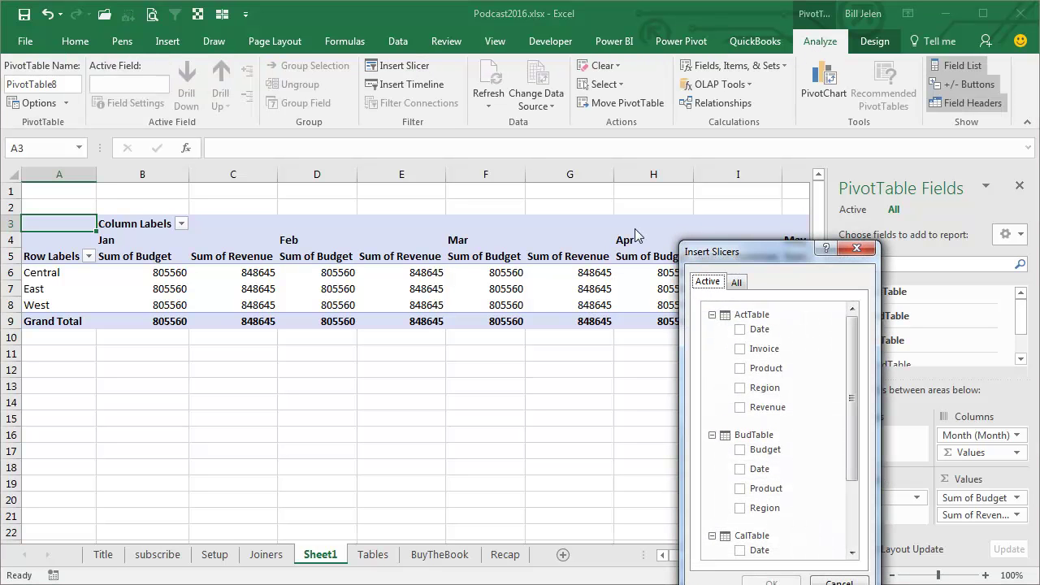
left_click_drag(852, 357, 854, 442)
left_click(736, 285)
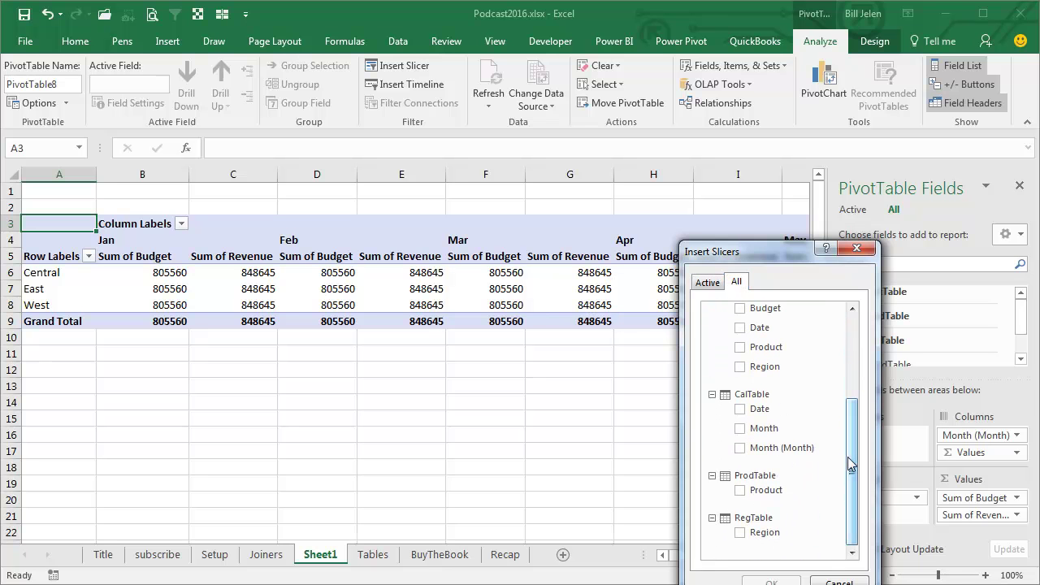
left_click(740, 491)
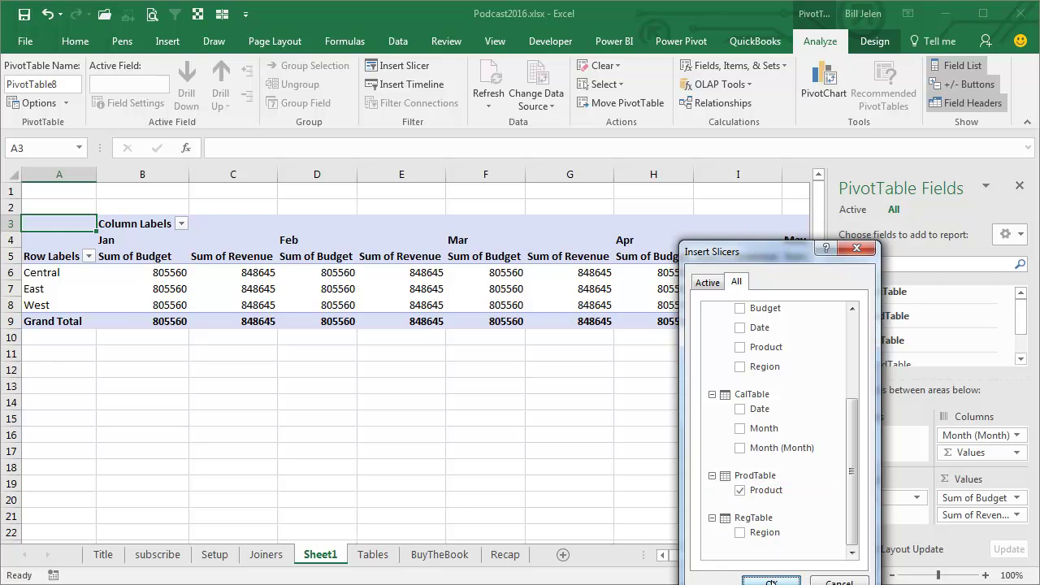
left_click(772, 580)
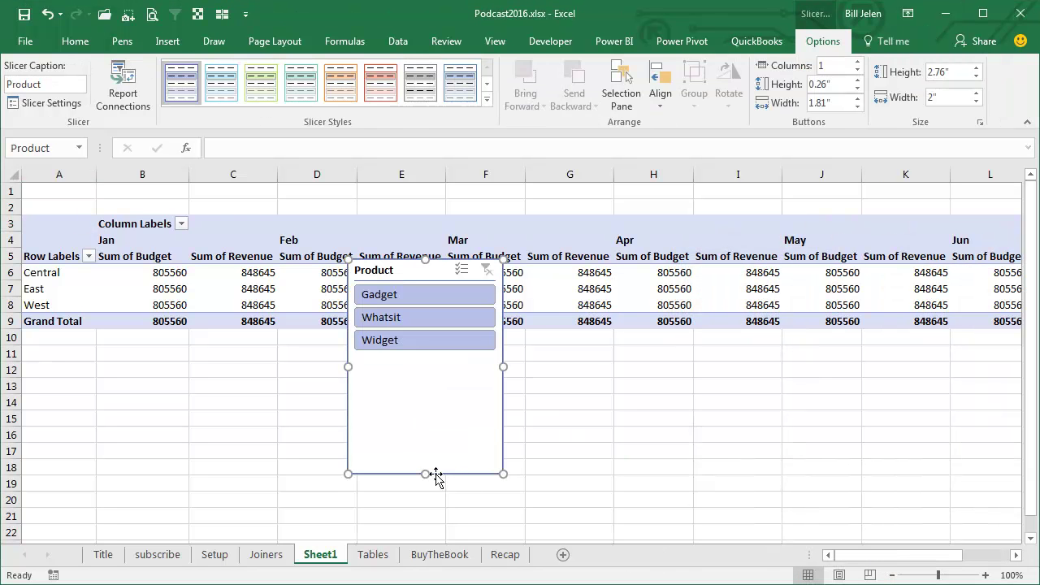
Shrink the Product slicer to its three items, move it below the pivot, and go to Joiners
left_click_drag(423, 470, 421, 367)
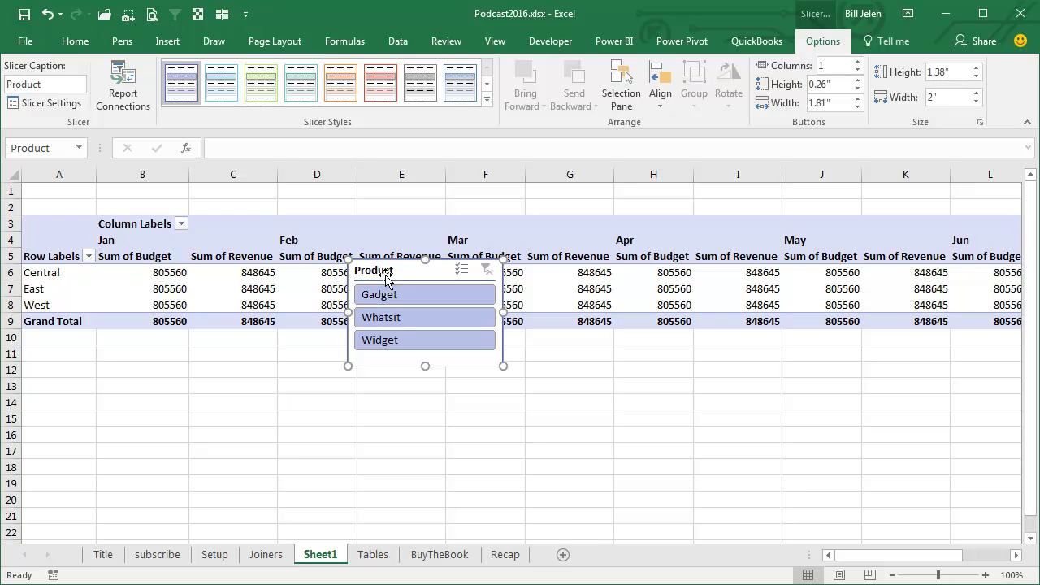
mouse_move(379, 272)
left_mouse_down()
mouse_move(362, 290)
mouse_move(366, 371)
mouse_move(289, 387)
left_mouse_up()
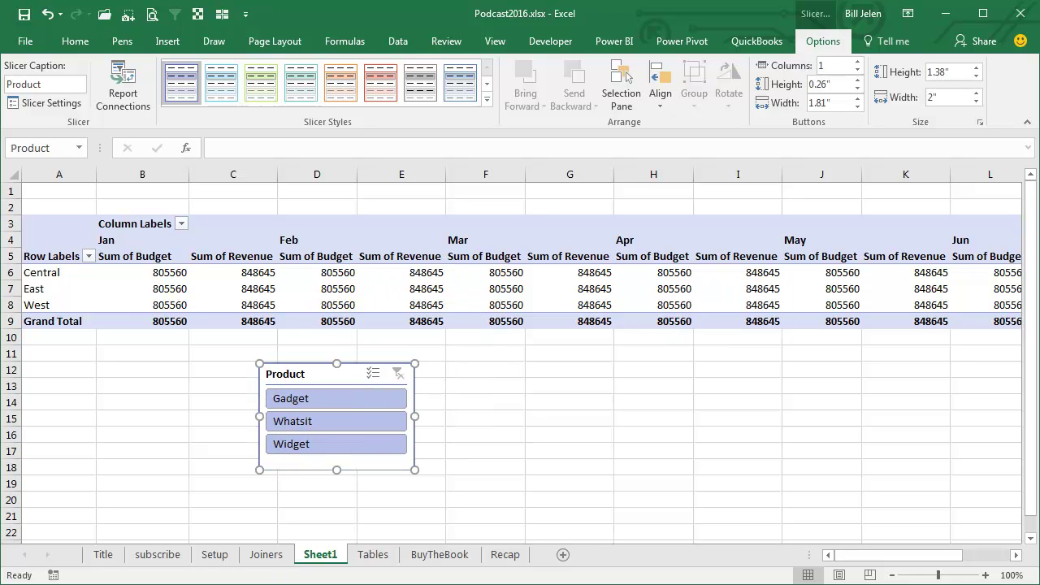
left_click(264, 556)
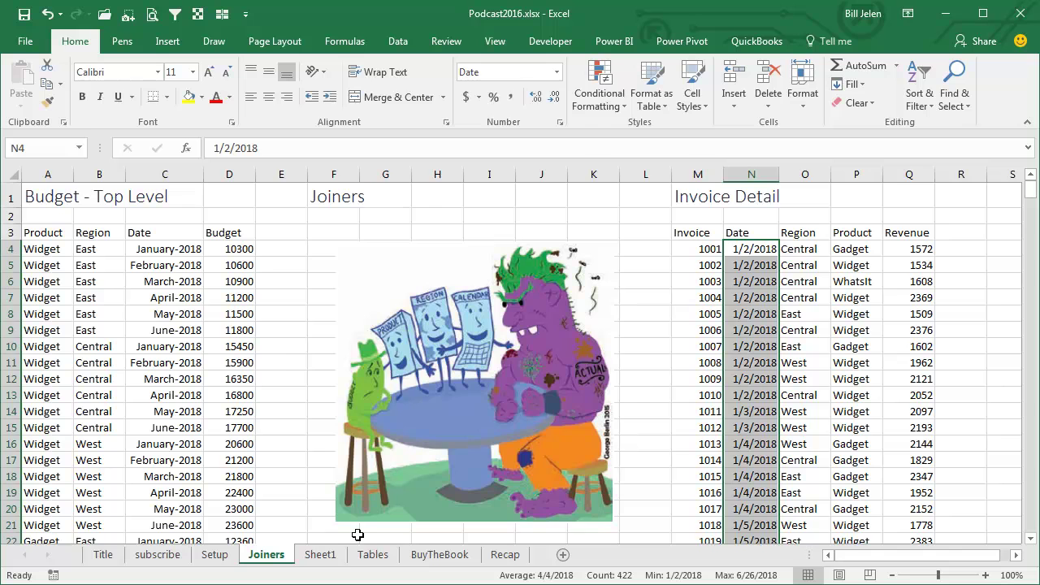
Go back to Sheet1 and select a pivot cell so the PivotTable Fields list shows
left_click(319, 554)
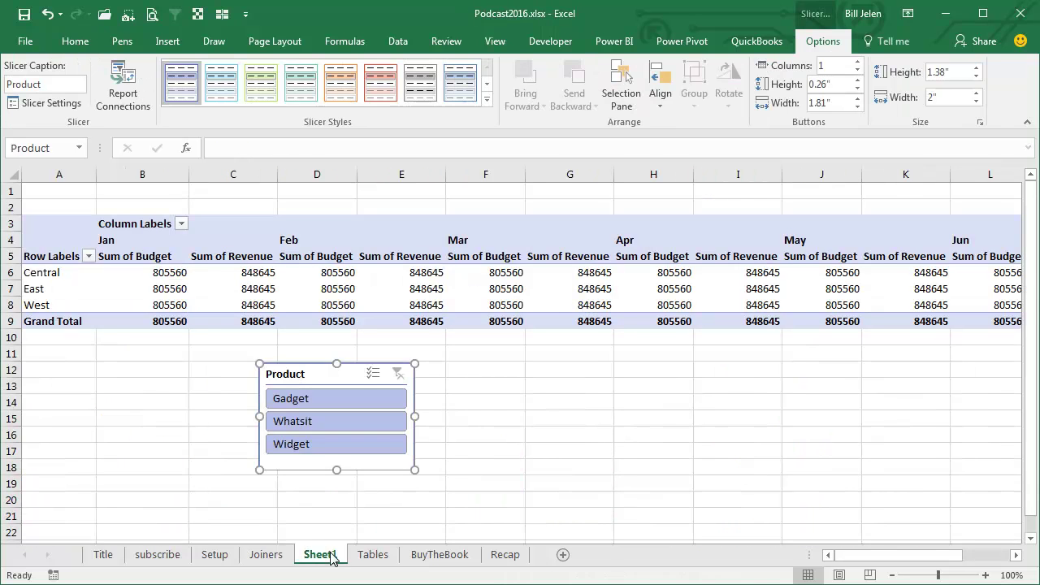
left_click(423, 278)
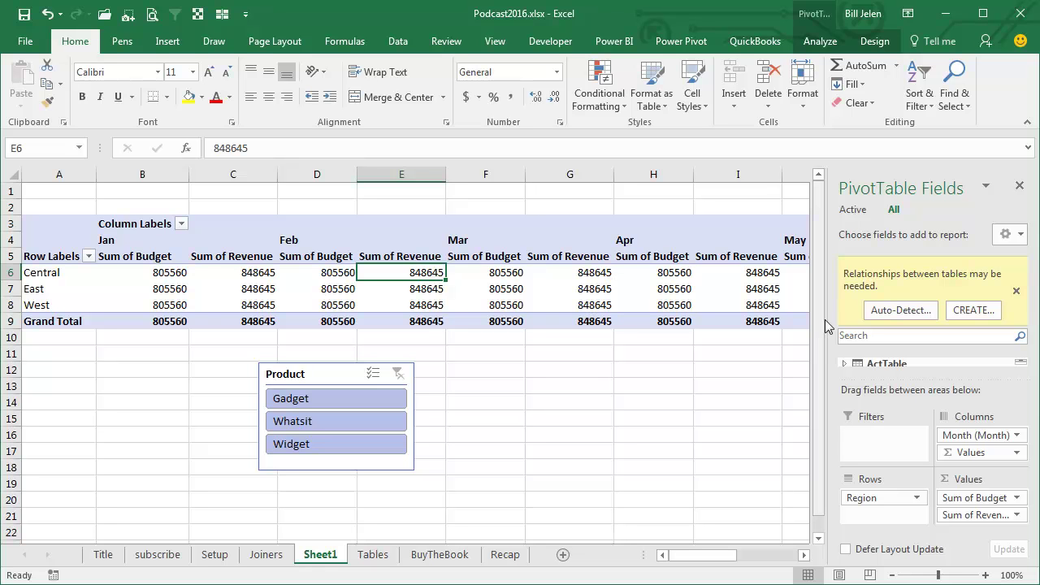
Create a relationship linking BudTable Region to RegTable
left_click(971, 311)
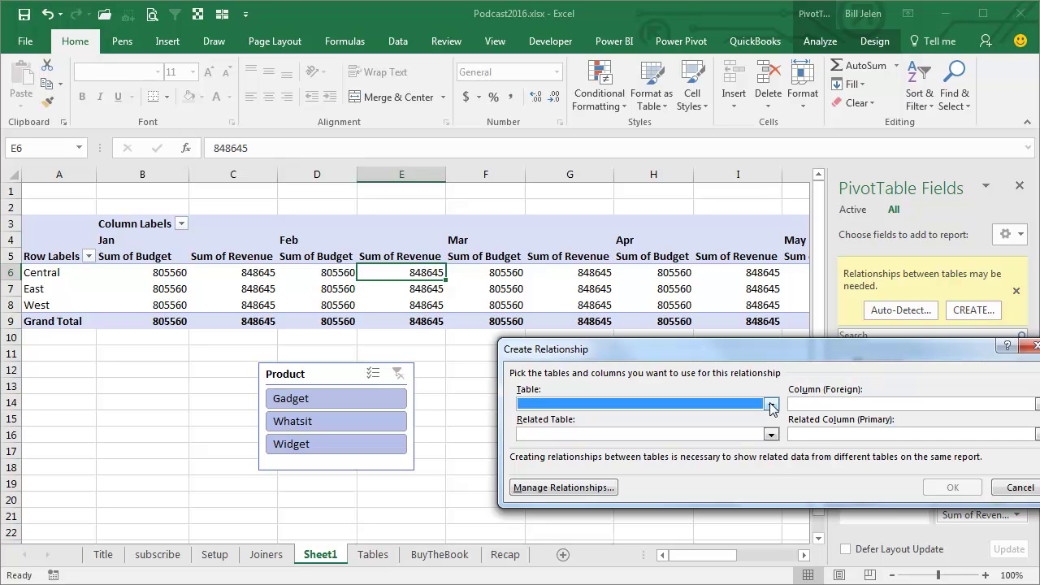
left_click(771, 408)
left_click(559, 433)
left_click(807, 411)
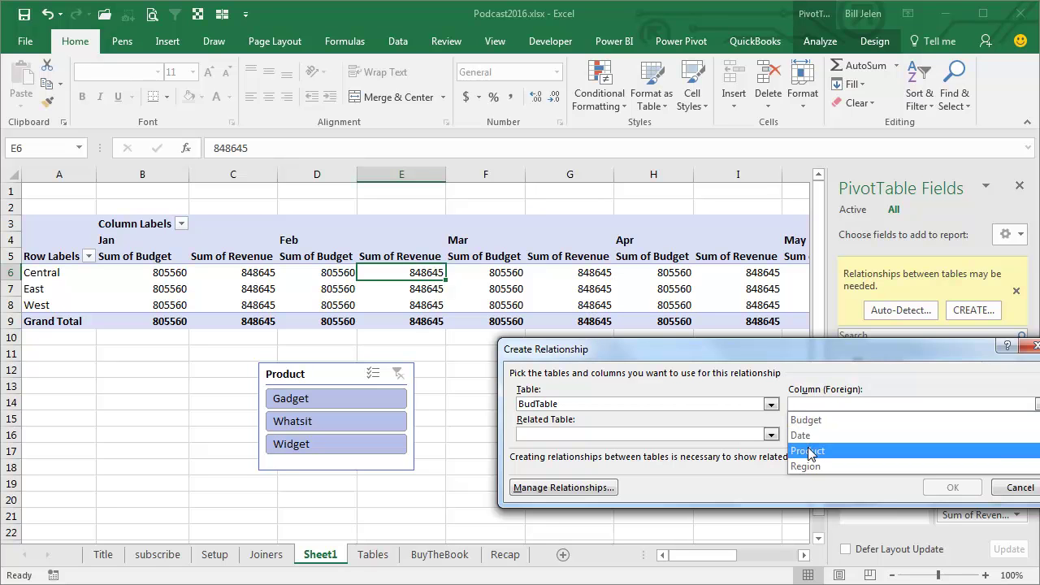
left_click(809, 468)
left_click(771, 435)
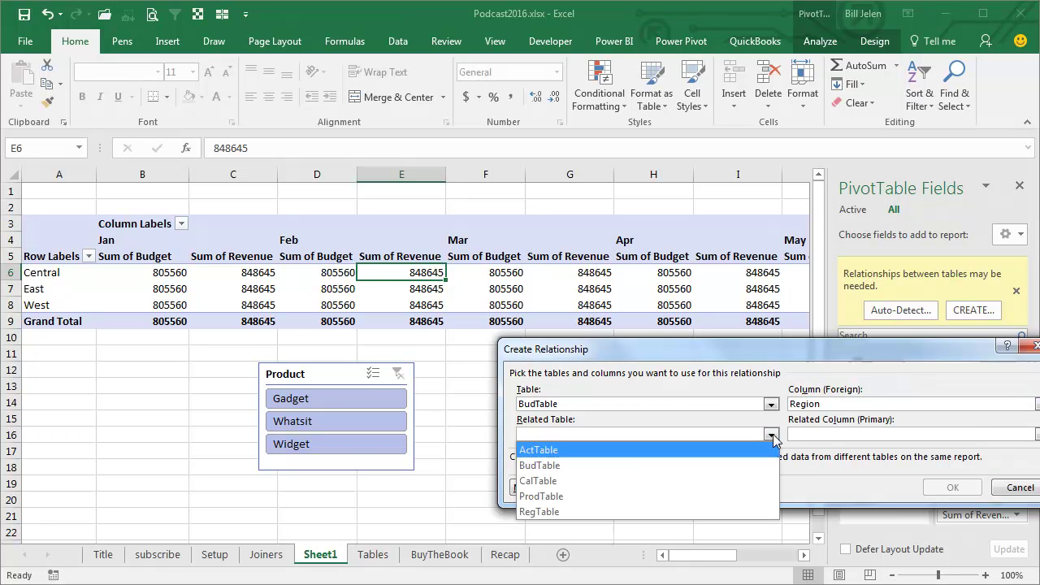
left_click(552, 512)
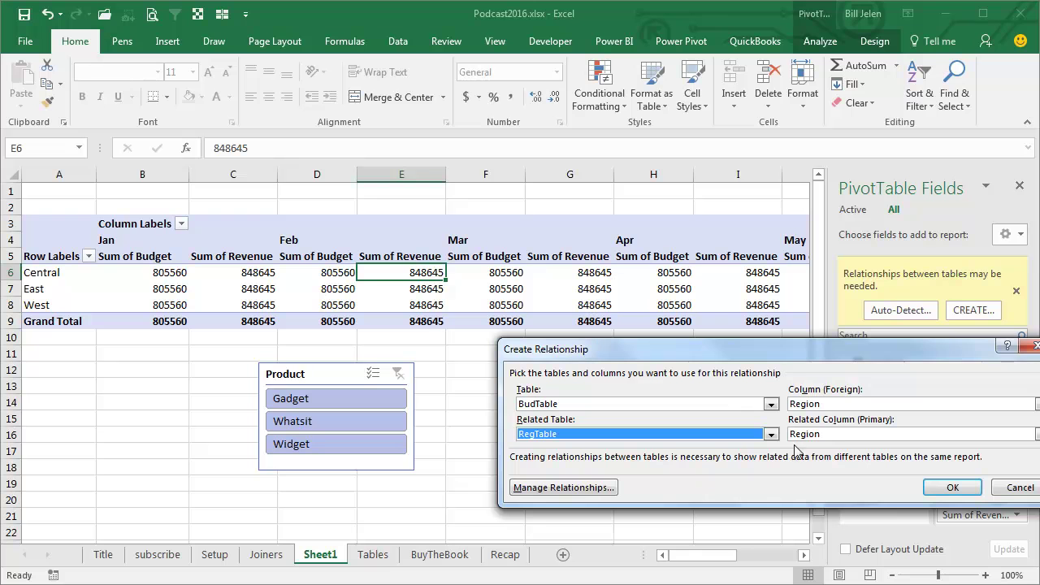
left_click(938, 487)
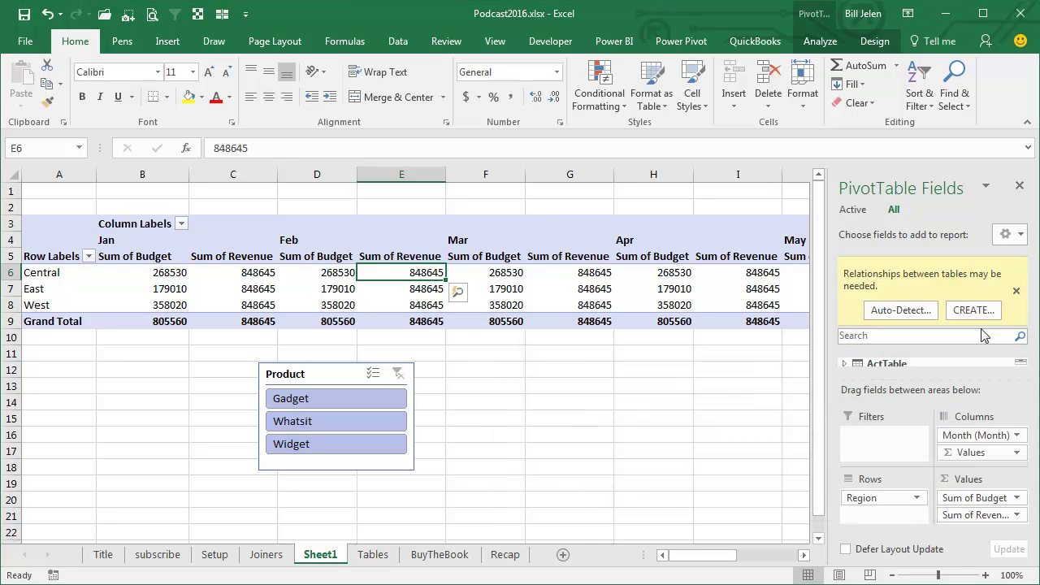
Create a relationship linking BudTable Product to ProdTable
left_click(975, 314)
left_click(771, 404)
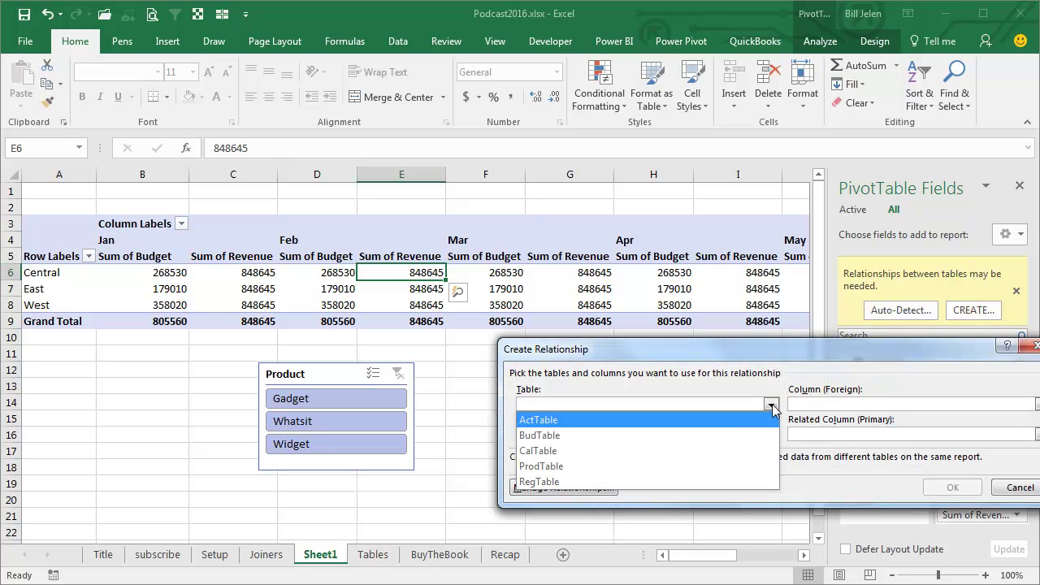
left_click(579, 433)
left_click(807, 412)
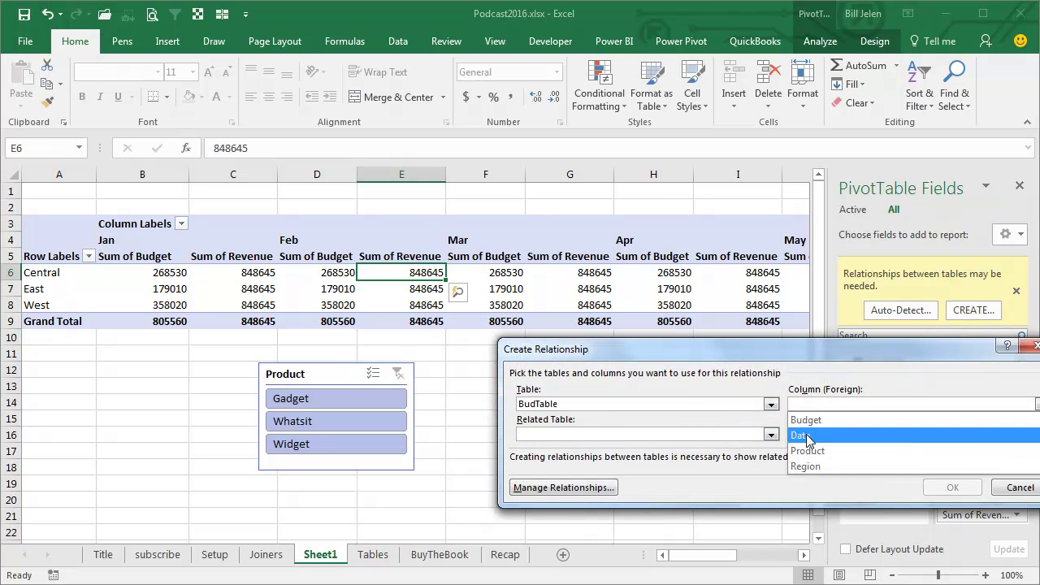
left_click(799, 449)
left_click(772, 435)
left_click(569, 499)
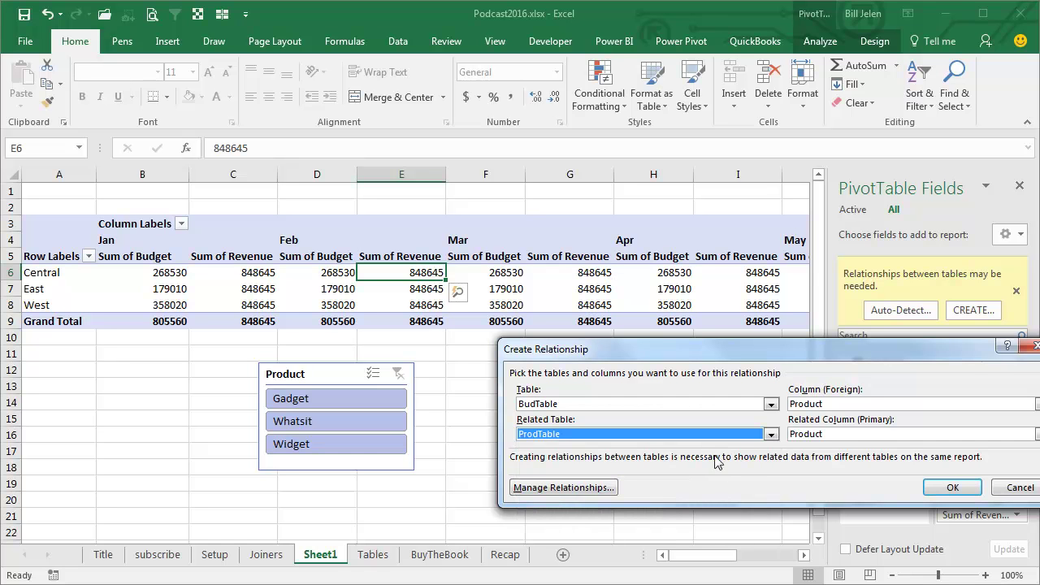
left_click(951, 488)
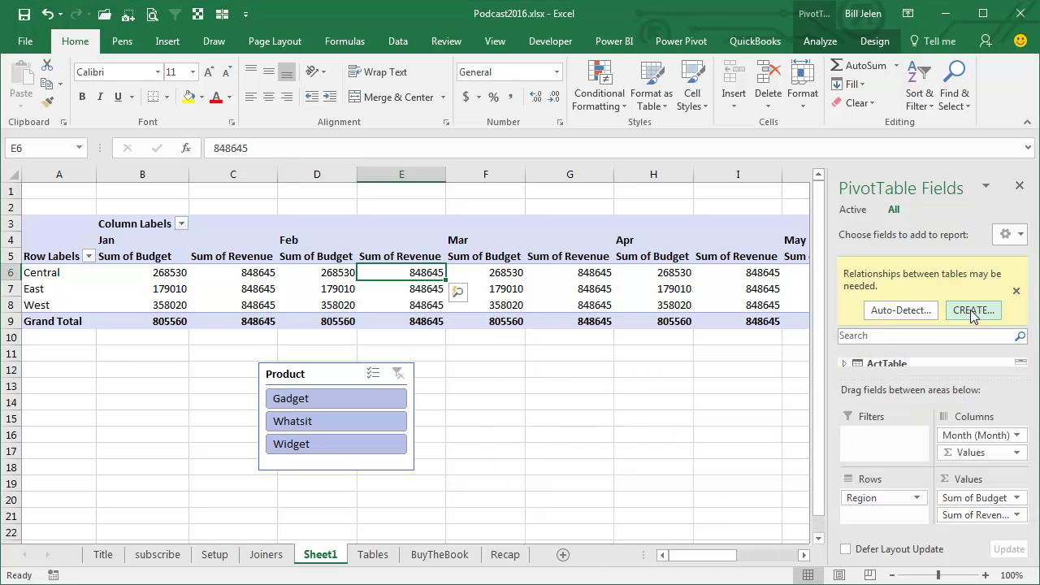
Create a relationship linking BudTable Date to CalTable
left_click(973, 309)
left_click(770, 405)
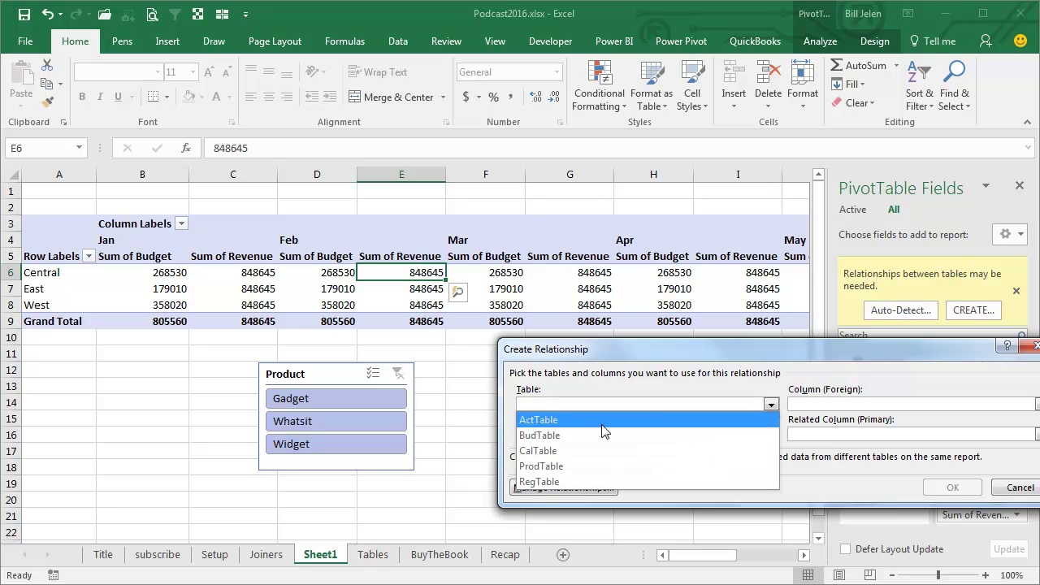
left_click(591, 436)
left_click(803, 405)
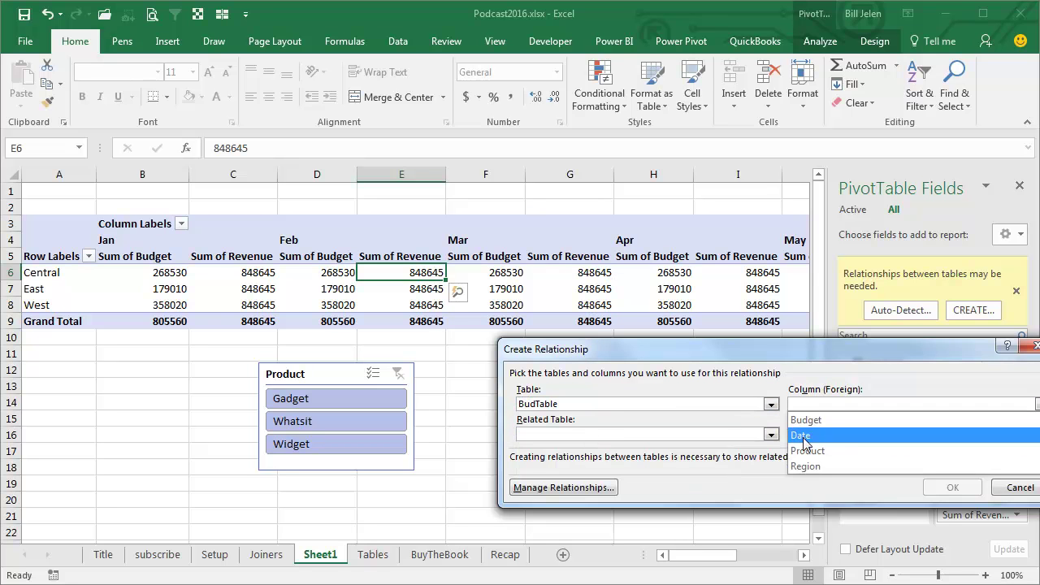
left_click(803, 437)
left_click(771, 434)
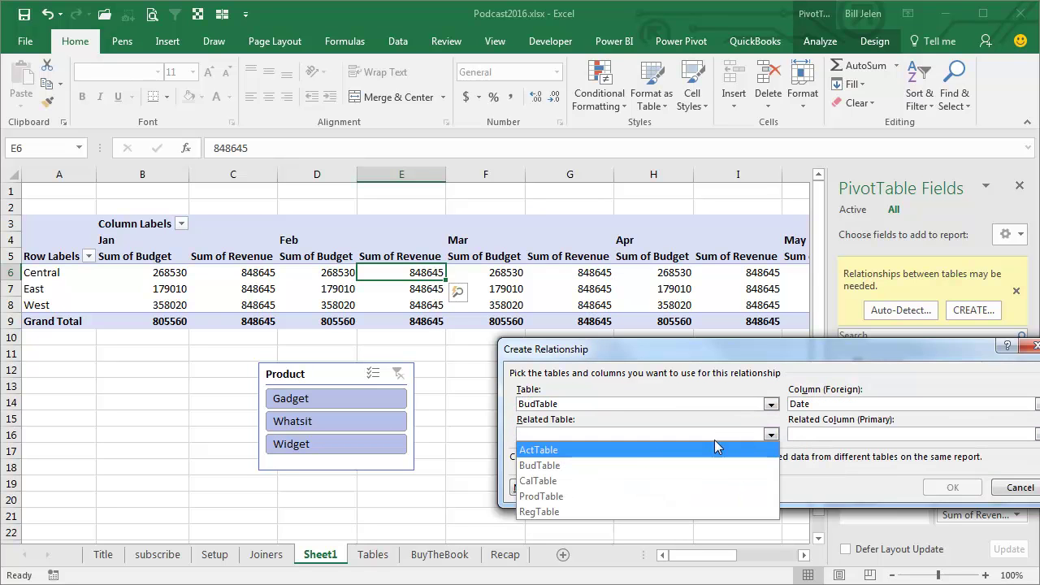
left_click(560, 481)
left_click(941, 486)
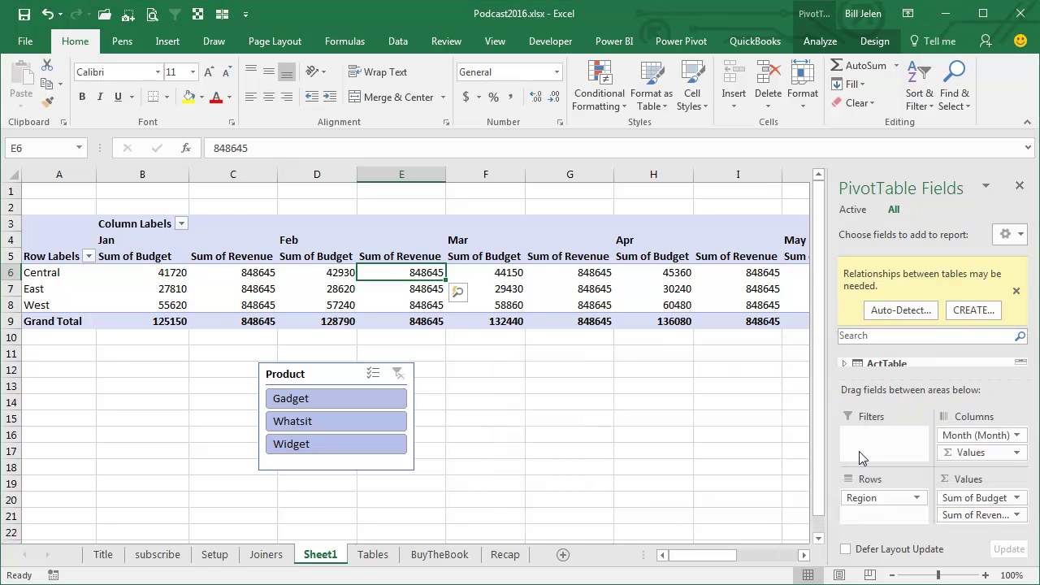
Create a relationship linking ActTable Region to RegTable
left_click(963, 312)
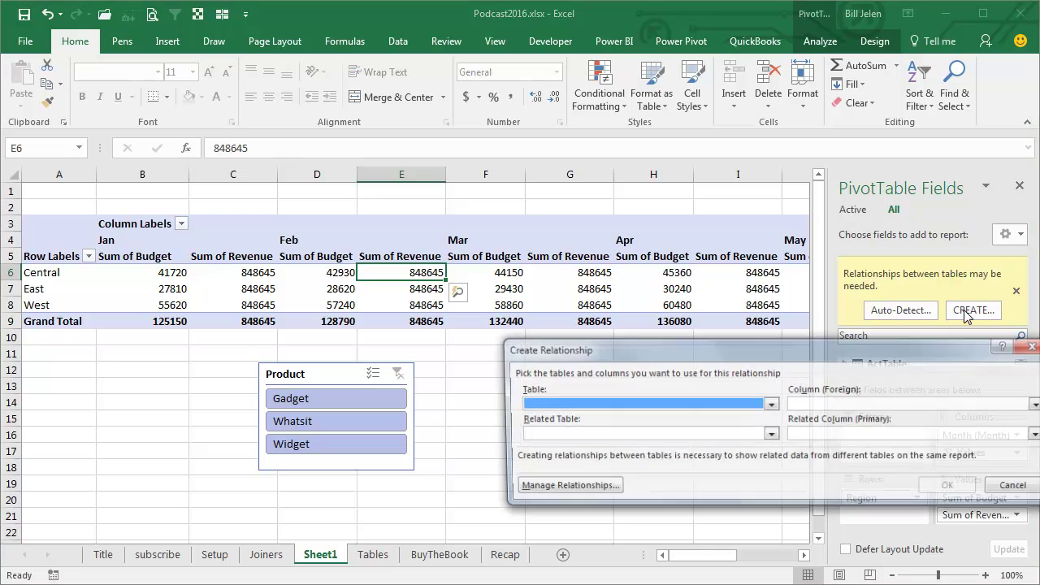
left_click(769, 404)
left_click(555, 416)
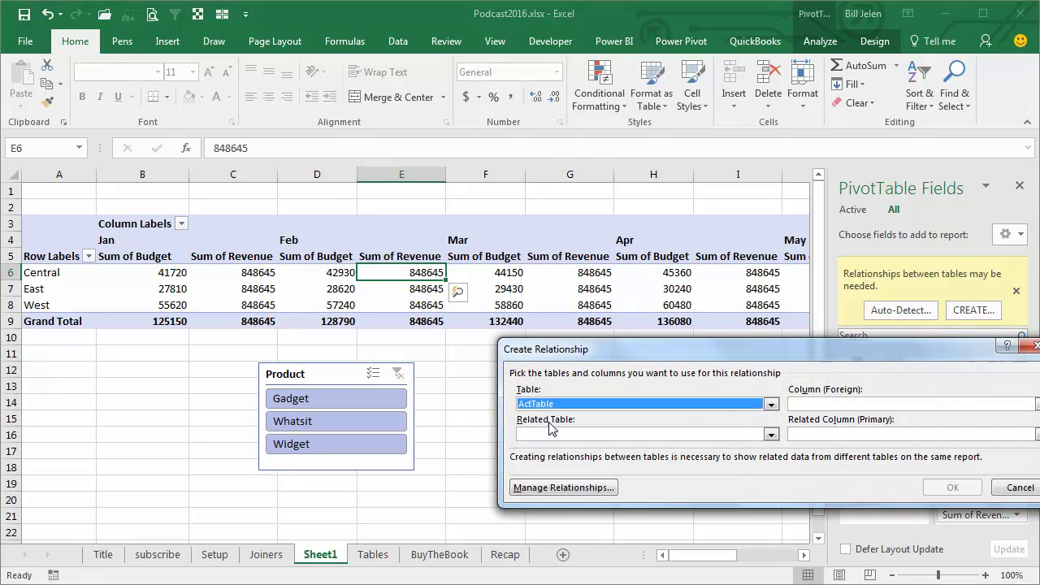
left_click(808, 406)
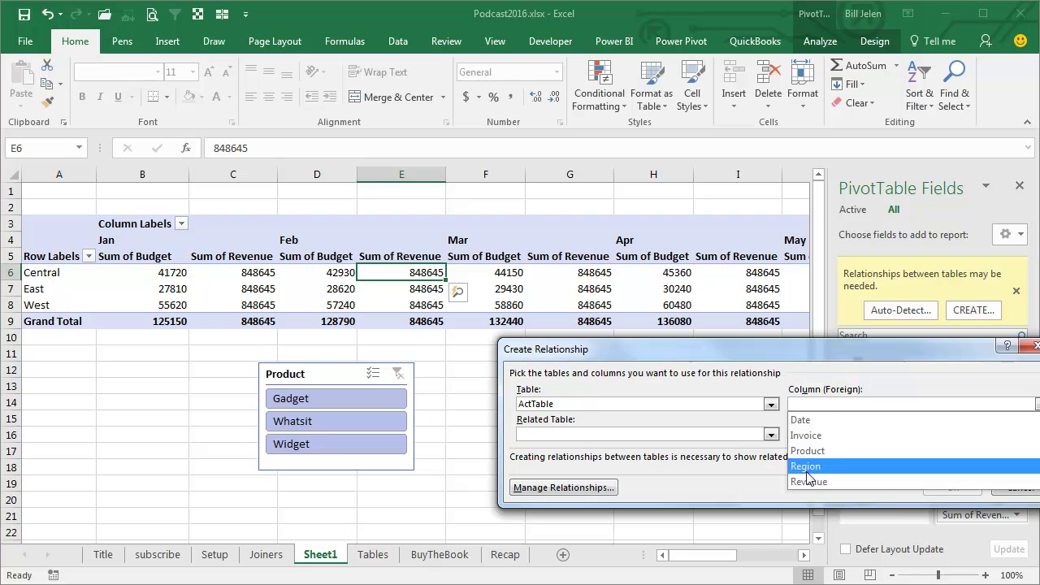
left_click(808, 469)
left_click(770, 435)
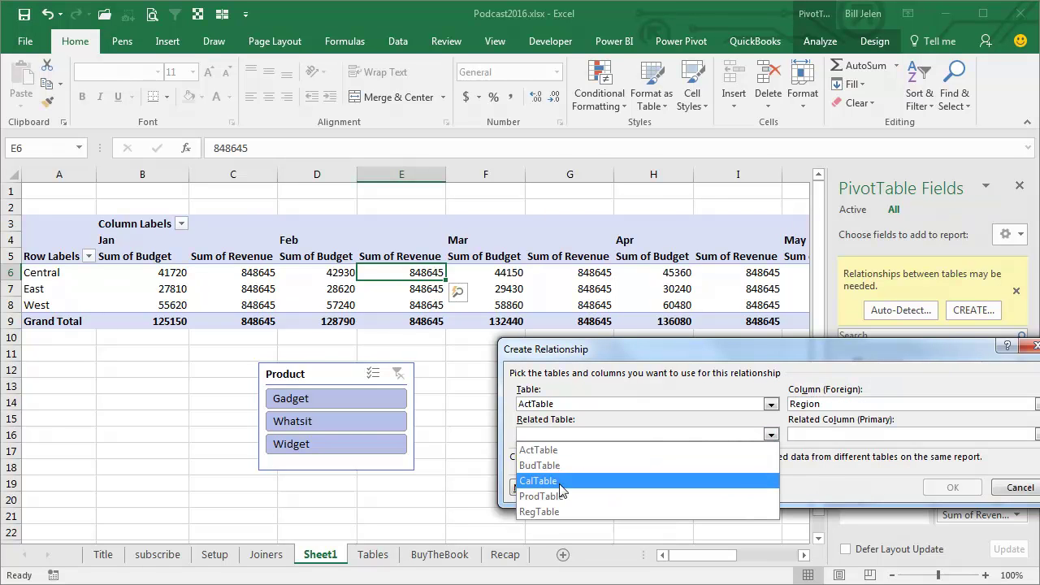
left_click(549, 512)
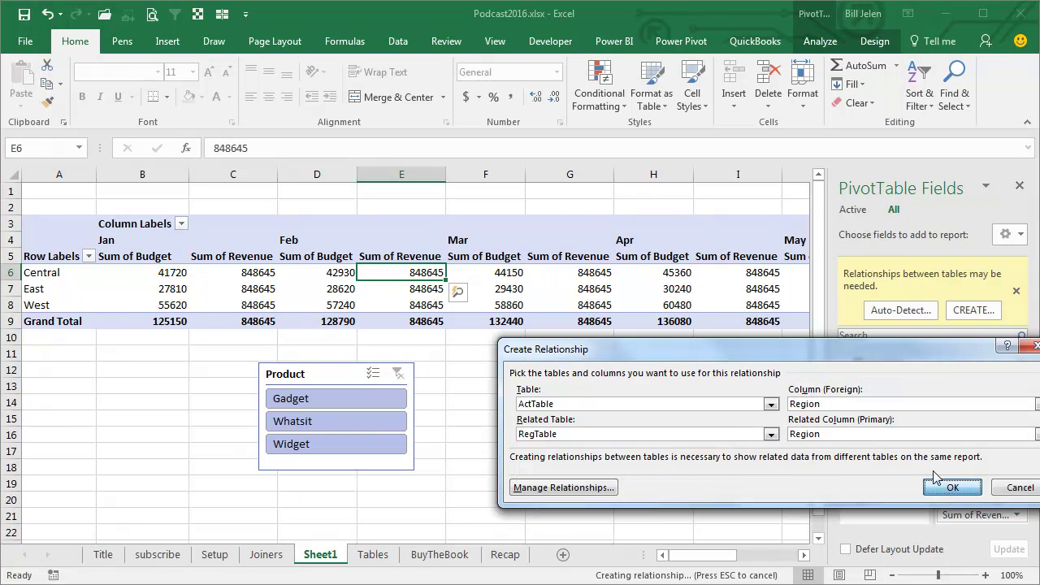
key("Return")
Create a relationship linking ActTable Product to ProdTable
left_click(974, 310)
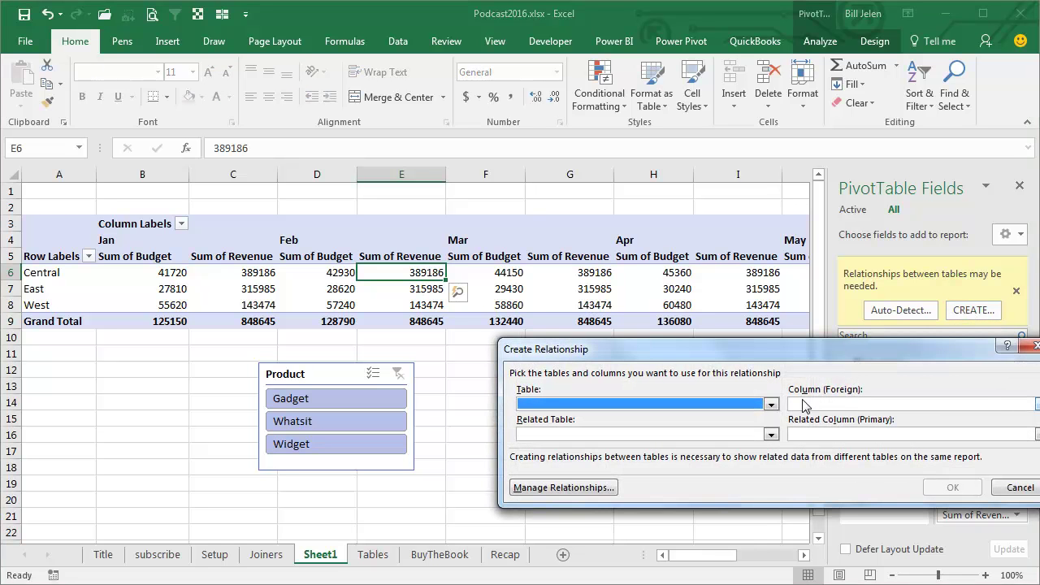
left_click(770, 404)
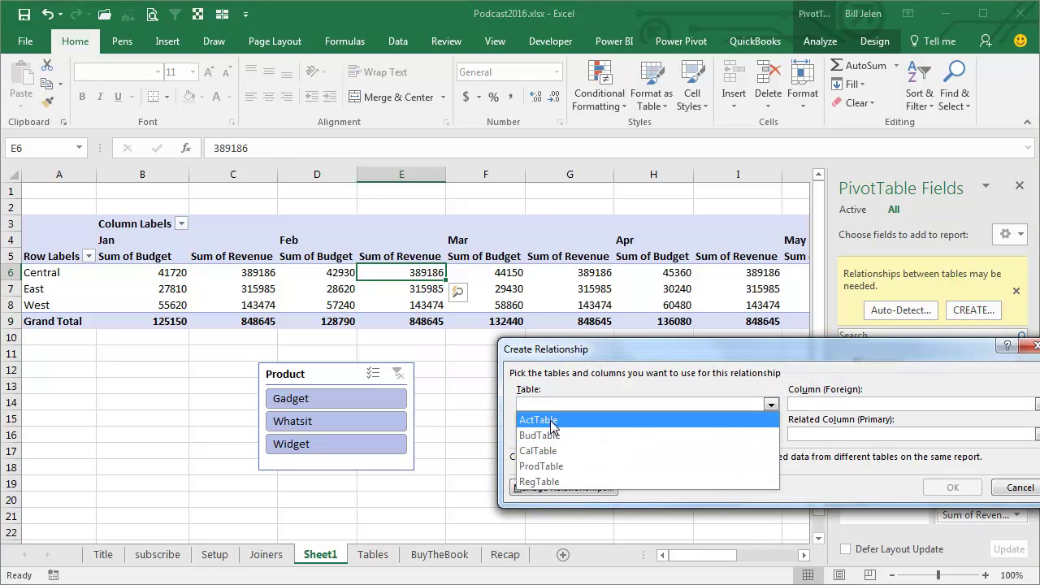
left_click(551, 420)
left_click(817, 406)
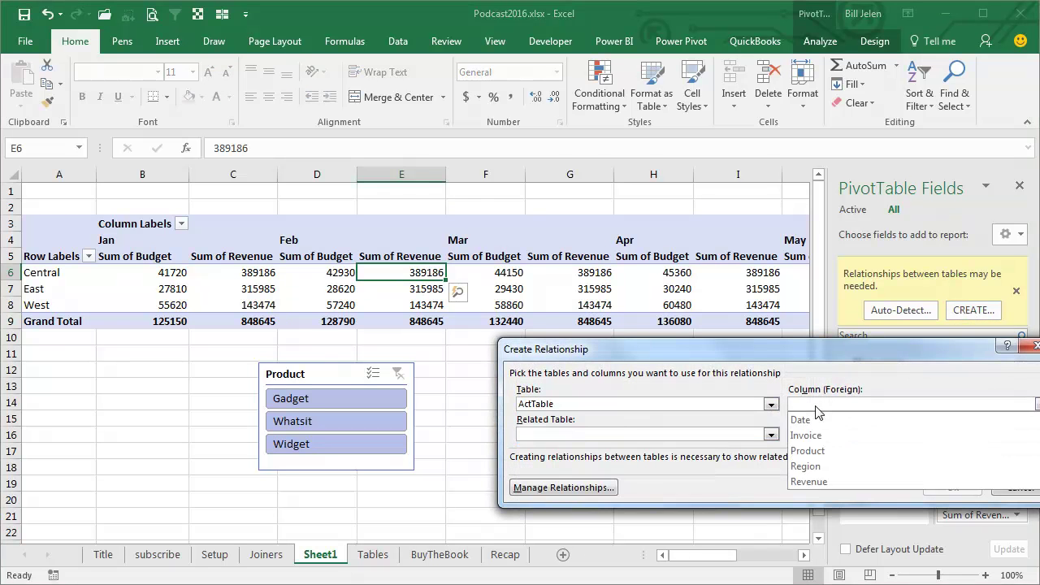
left_click(813, 451)
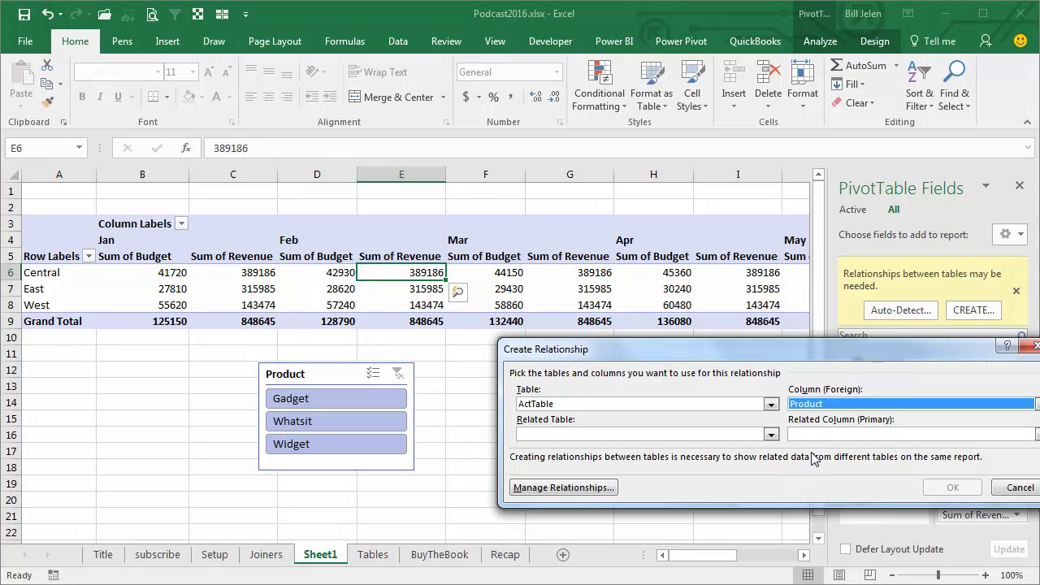
left_click(770, 435)
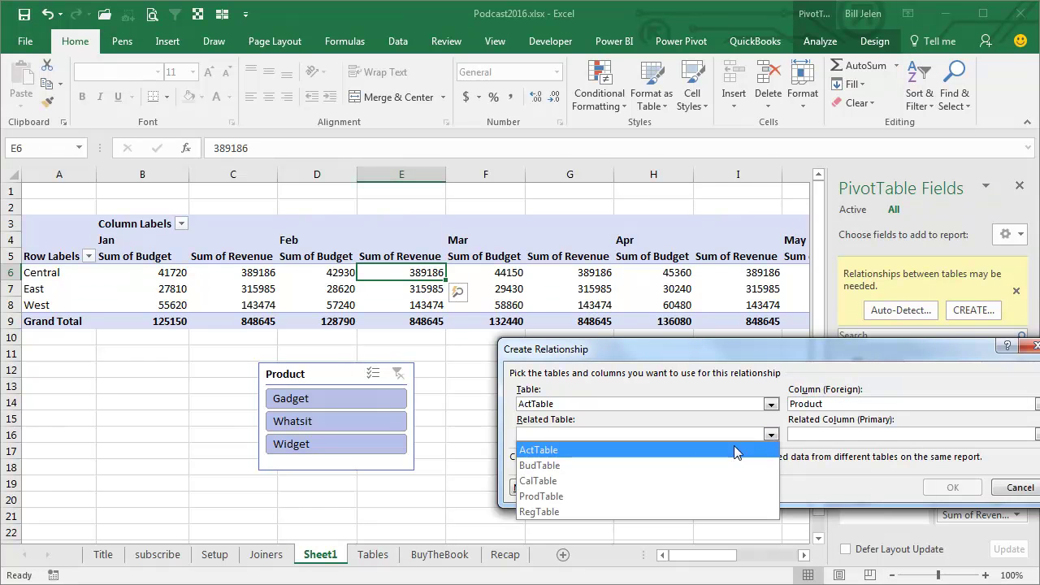
left_click(560, 500)
left_click(944, 490)
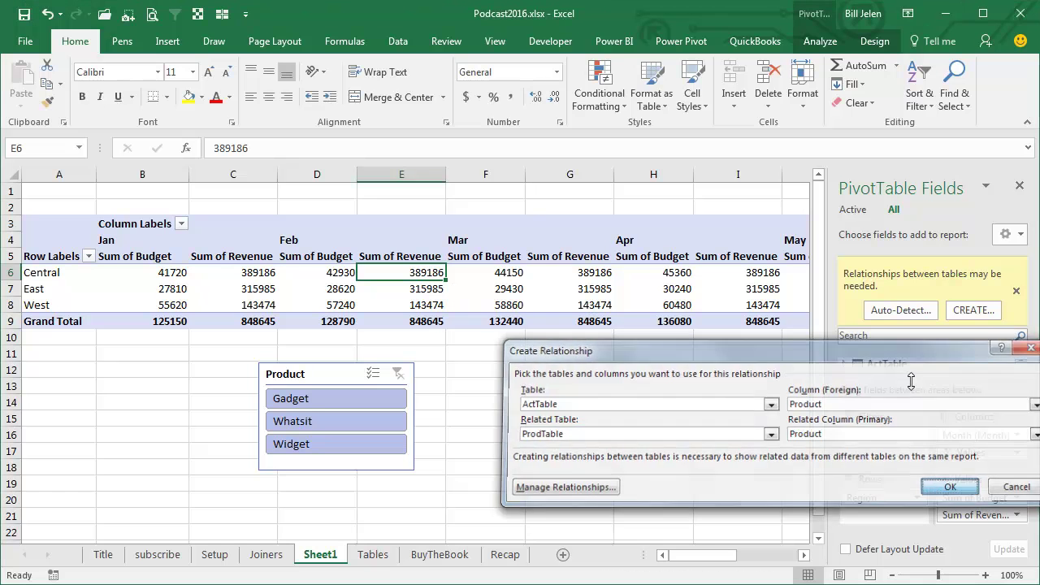
Create a relationship linking ActTable Date to CalTable
left_click(973, 309)
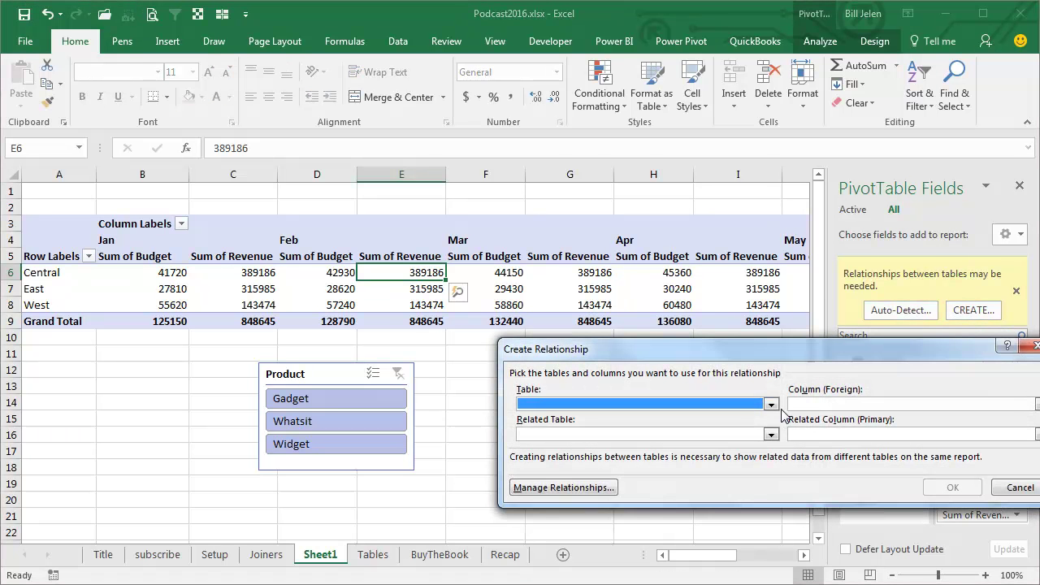
left_click(771, 403)
left_click(537, 420)
left_click(830, 405)
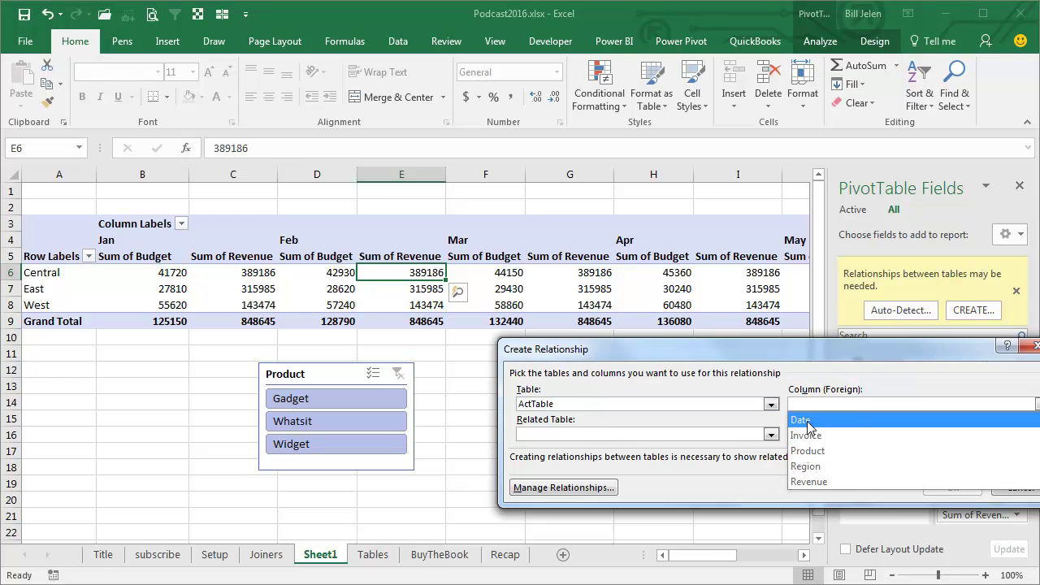
left_click(809, 417)
left_click(771, 435)
left_click(559, 481)
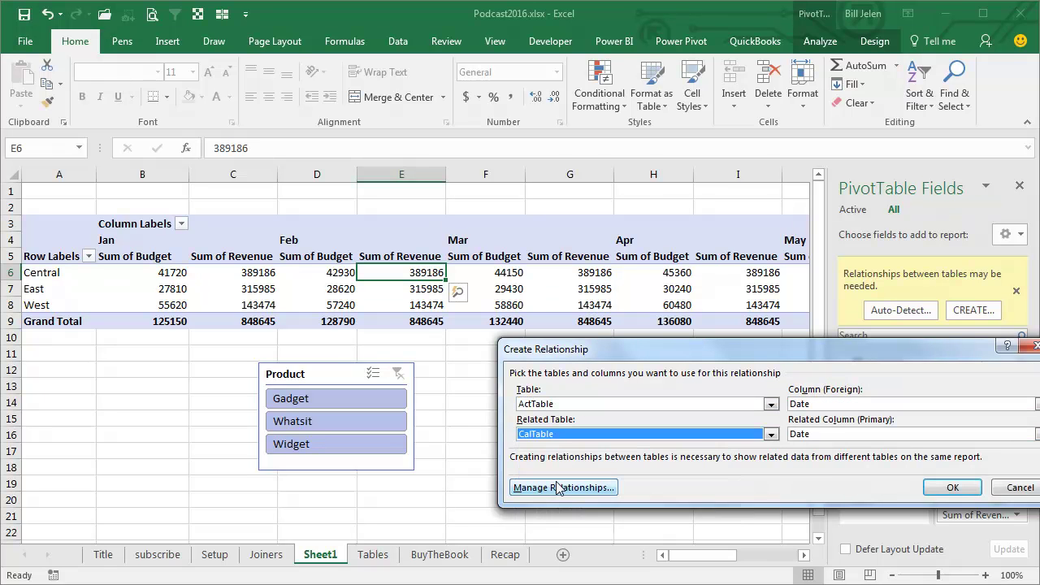
left_click(952, 487)
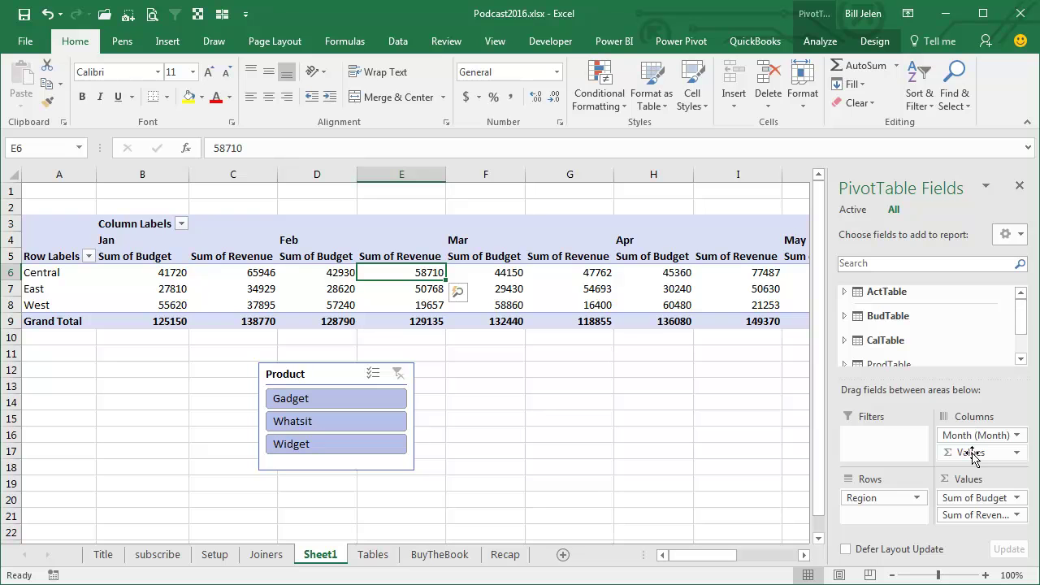
Move Values from Columns to Rows and show the pivot in Tabular Form
left_click_drag(973, 458, 886, 515)
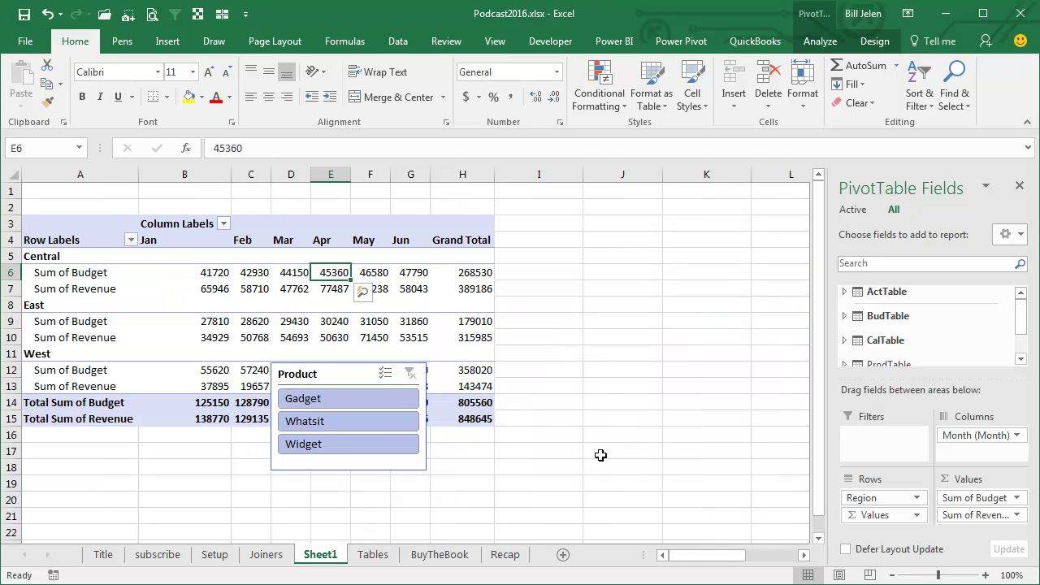
left_click(875, 40)
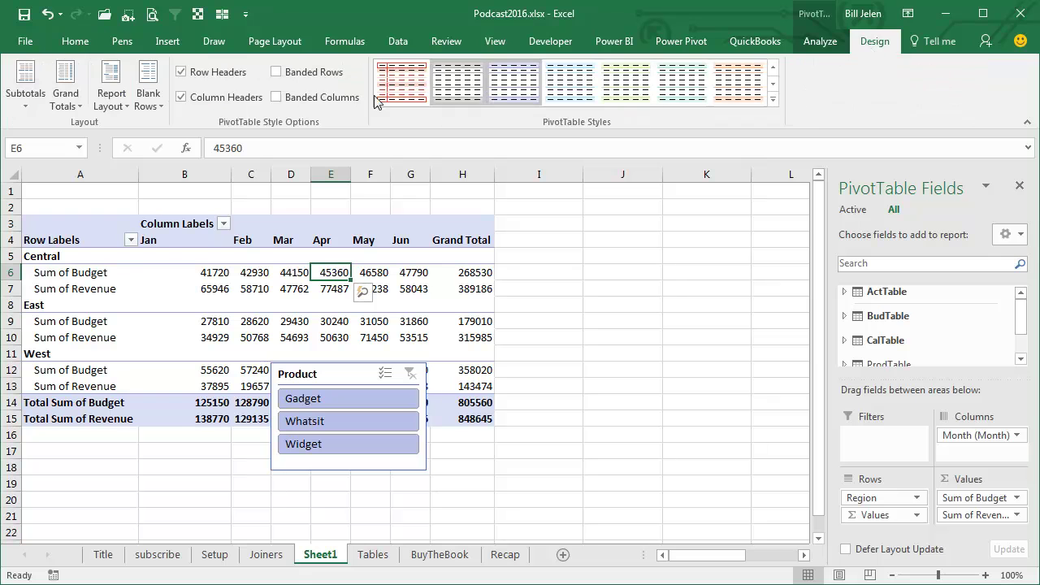
left_click(112, 95)
left_click(160, 204)
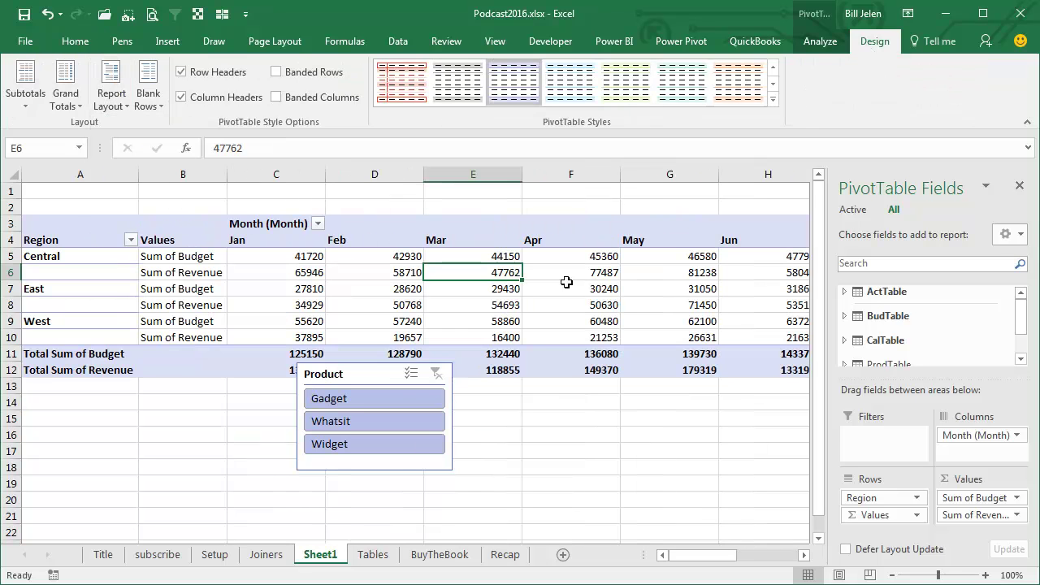
Set Report Layout to Repeat All Item Labels and move the Product slicer lower
left_click(112, 112)
left_click(140, 240)
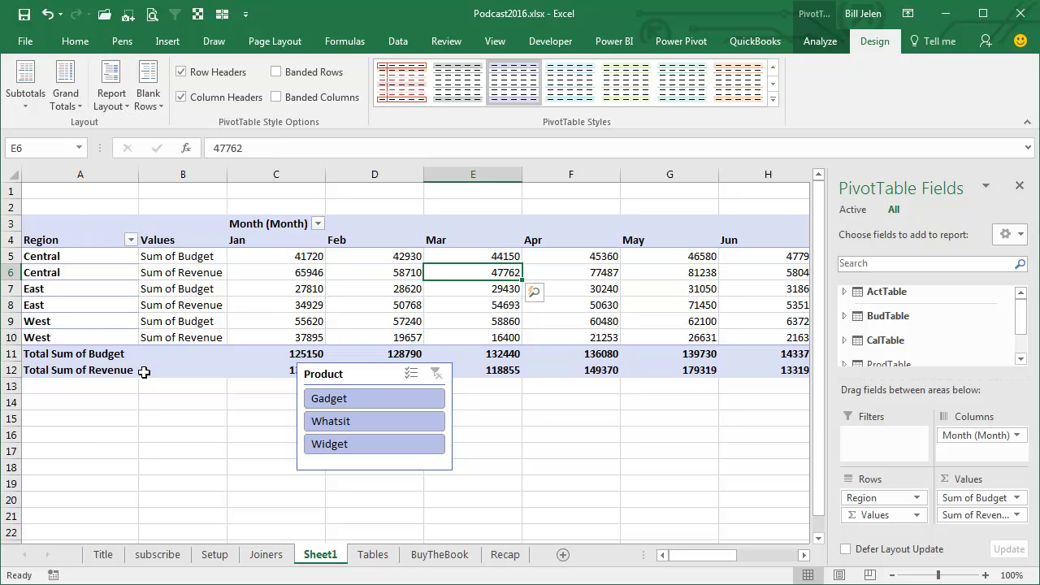
left_click_drag(325, 382, 227, 439)
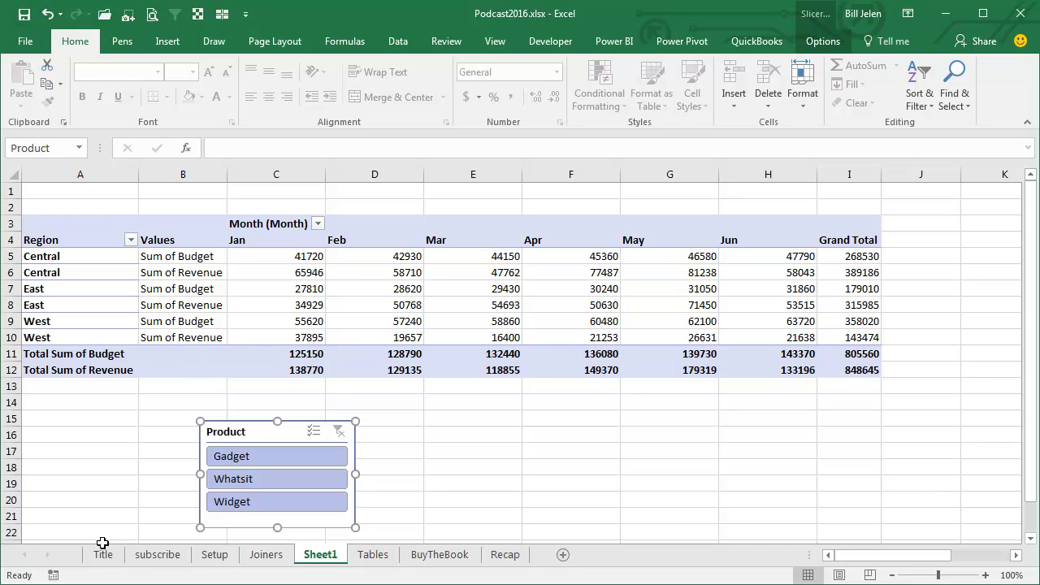
After glancing at the Tables sheet, try Gadget, Whatsit and Widget in the slicer, ending on Gadget
left_click(374, 554)
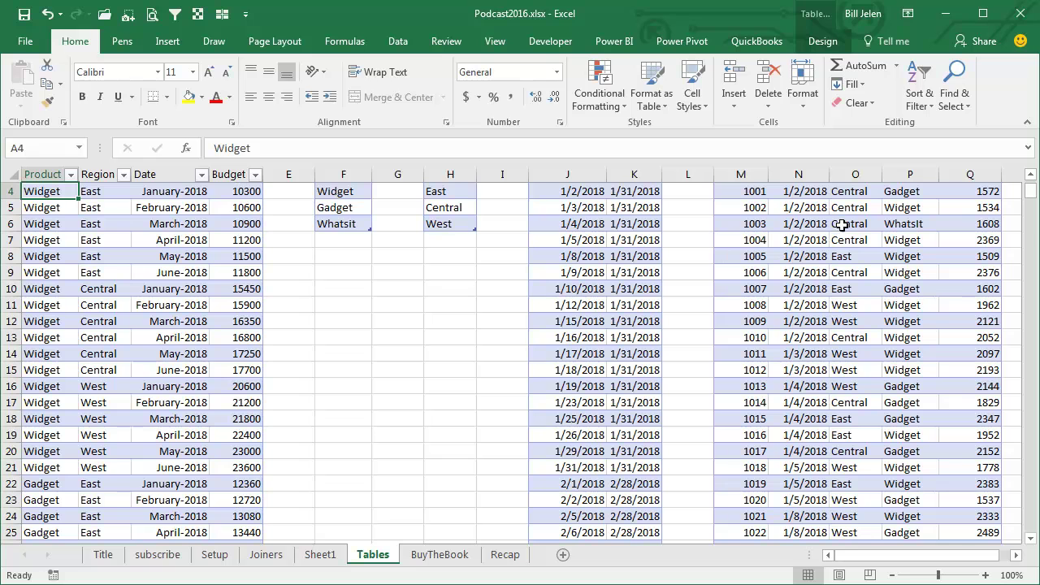
left_click(320, 554)
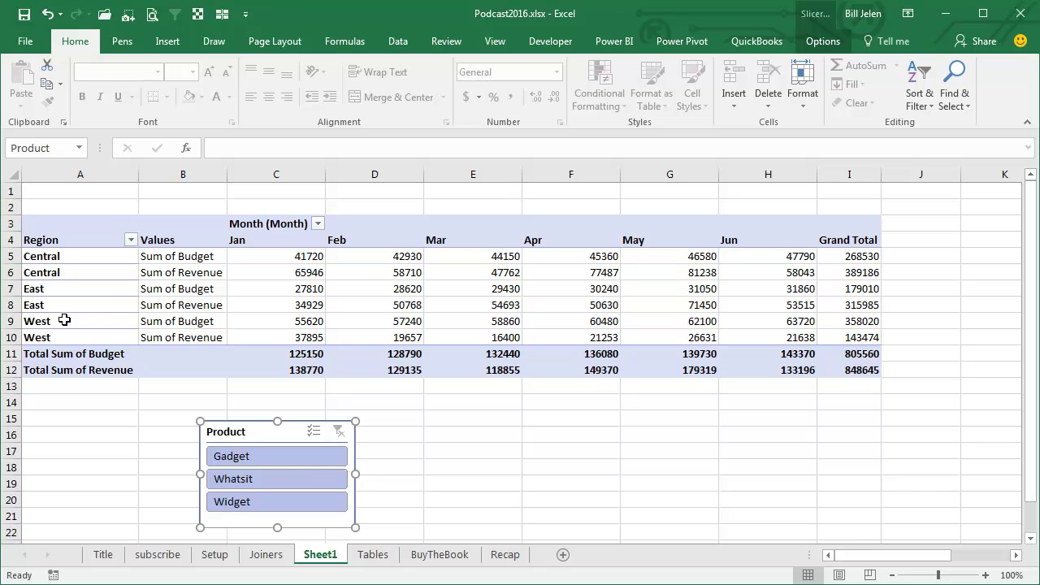
left_click(309, 456)
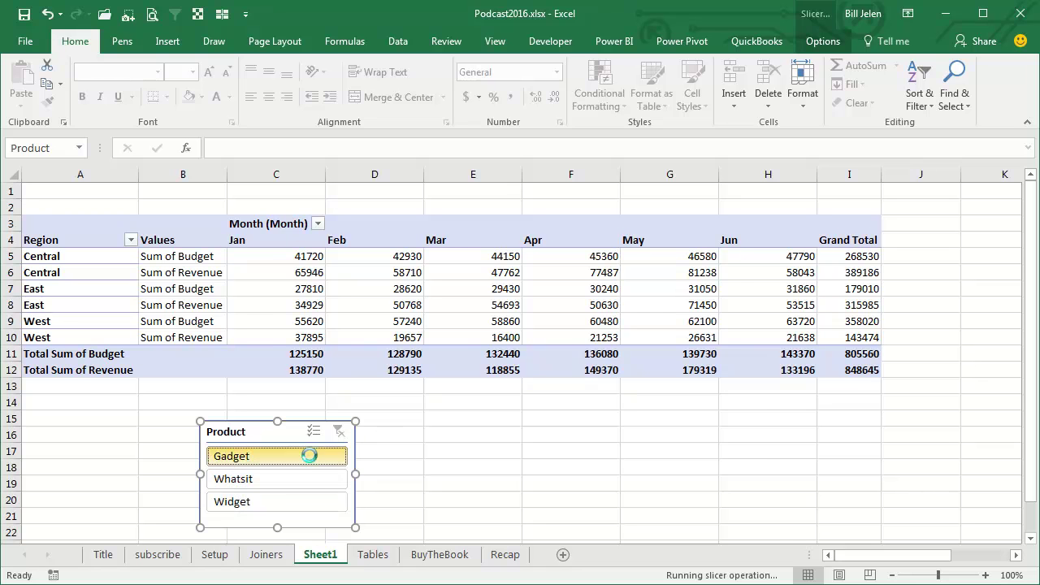
left_click(299, 485)
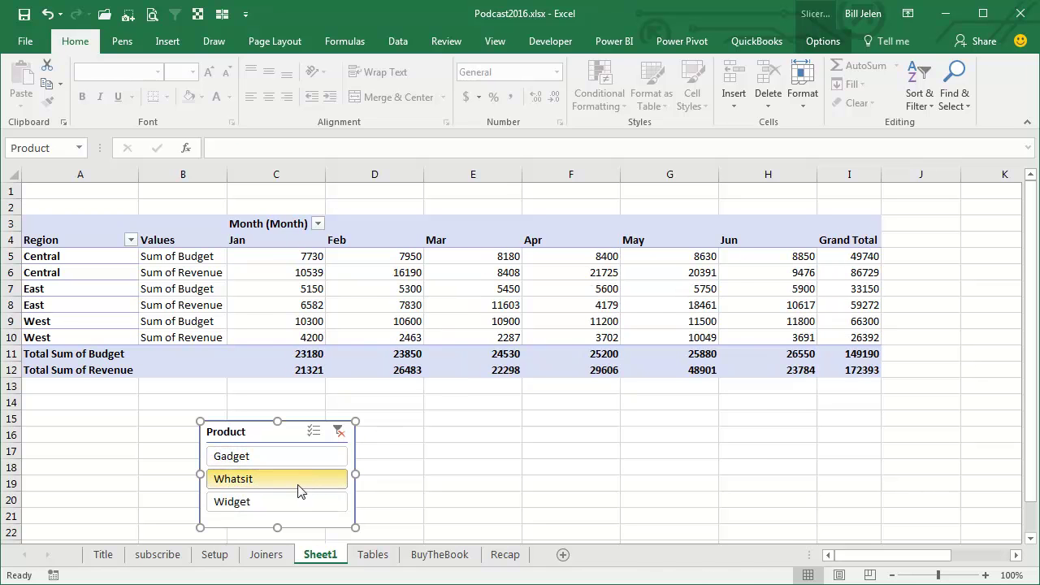
left_click(288, 498)
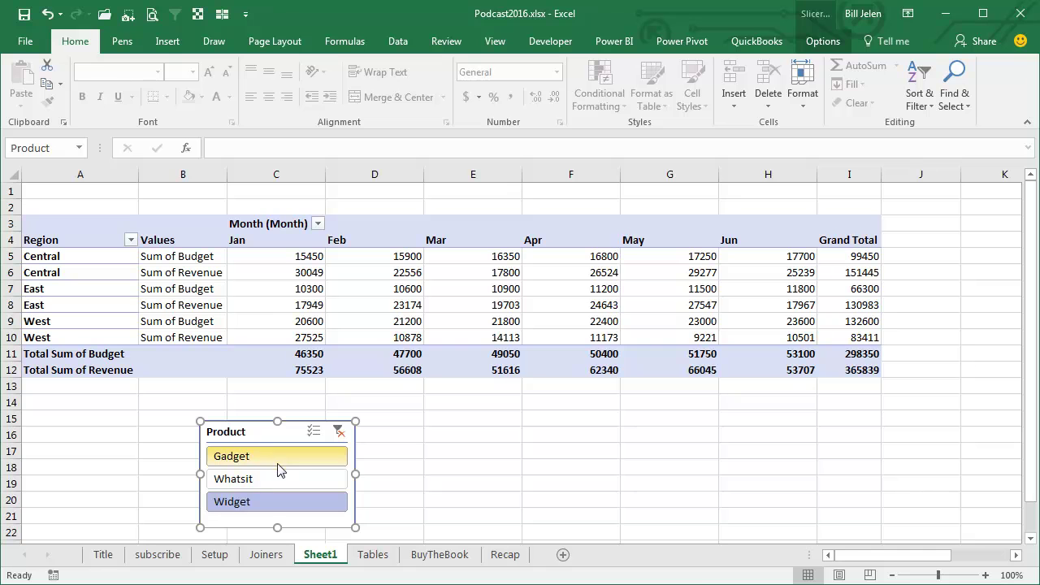
left_click(279, 478)
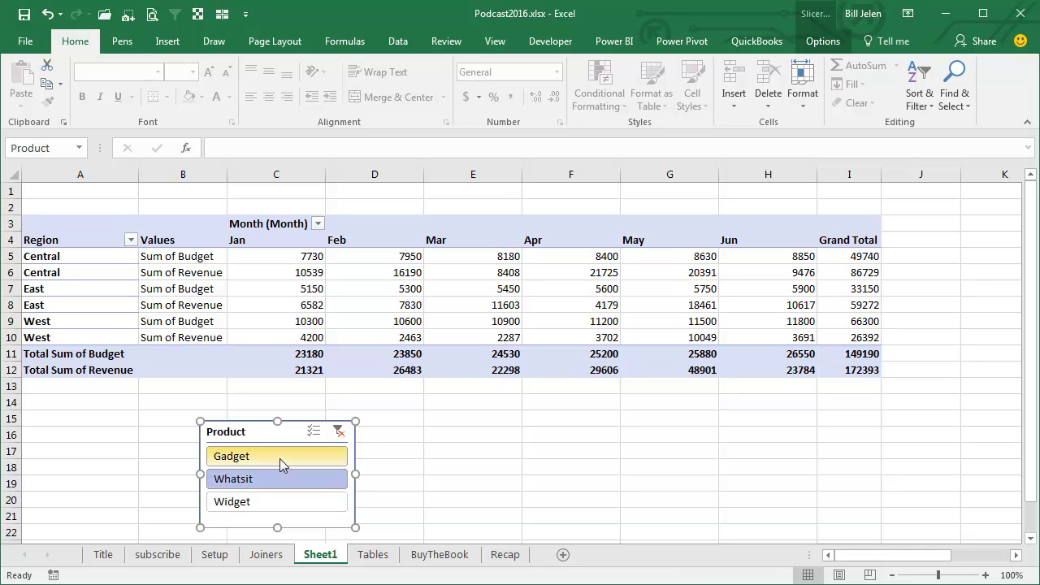
left_click(280, 458)
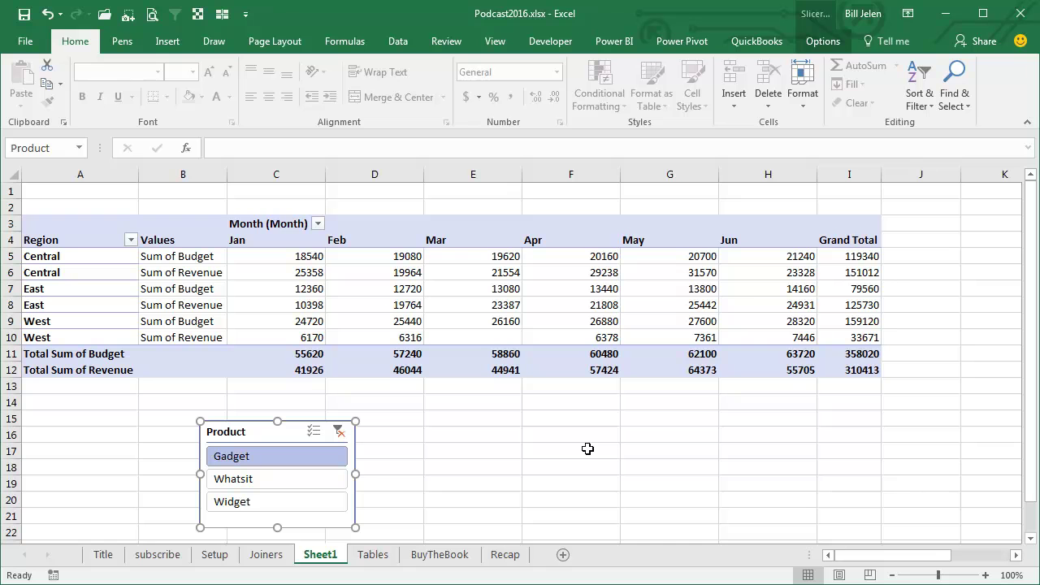
Switch to the BuyTheBook sheet with the MrExcel book promotion
left_click(453, 554)
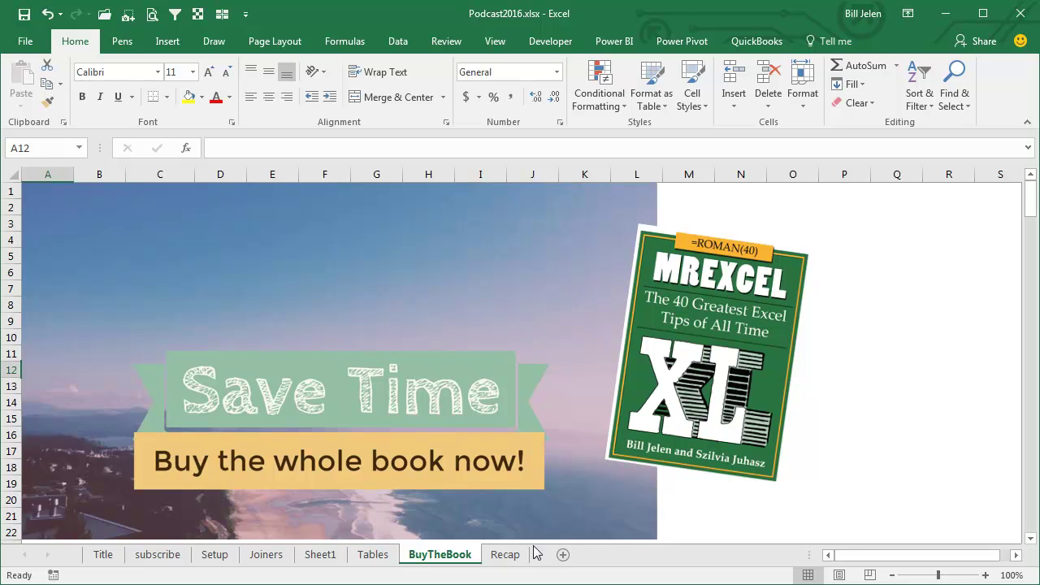
Switch to the Recap sheet listing the episode's steps
left_click(505, 555)
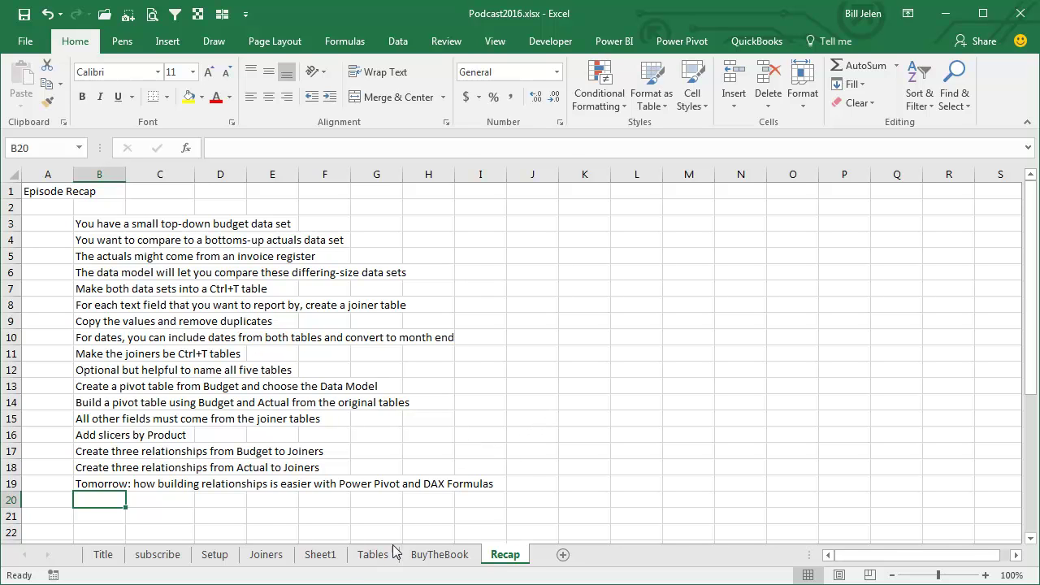
Return to Sheet1 showing the Gadget-filtered pivot and its Product slicer
left_click(325, 558)
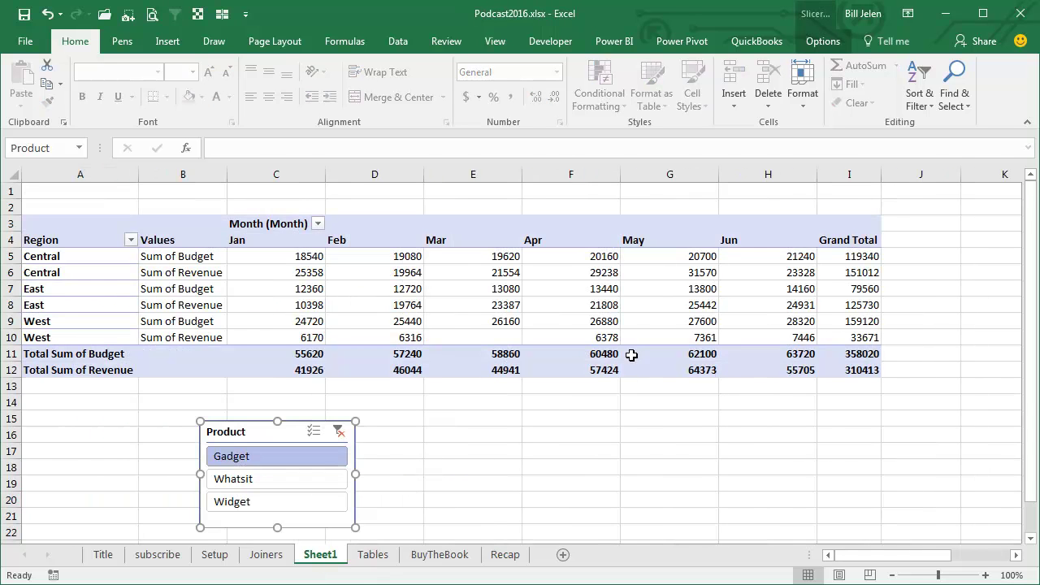